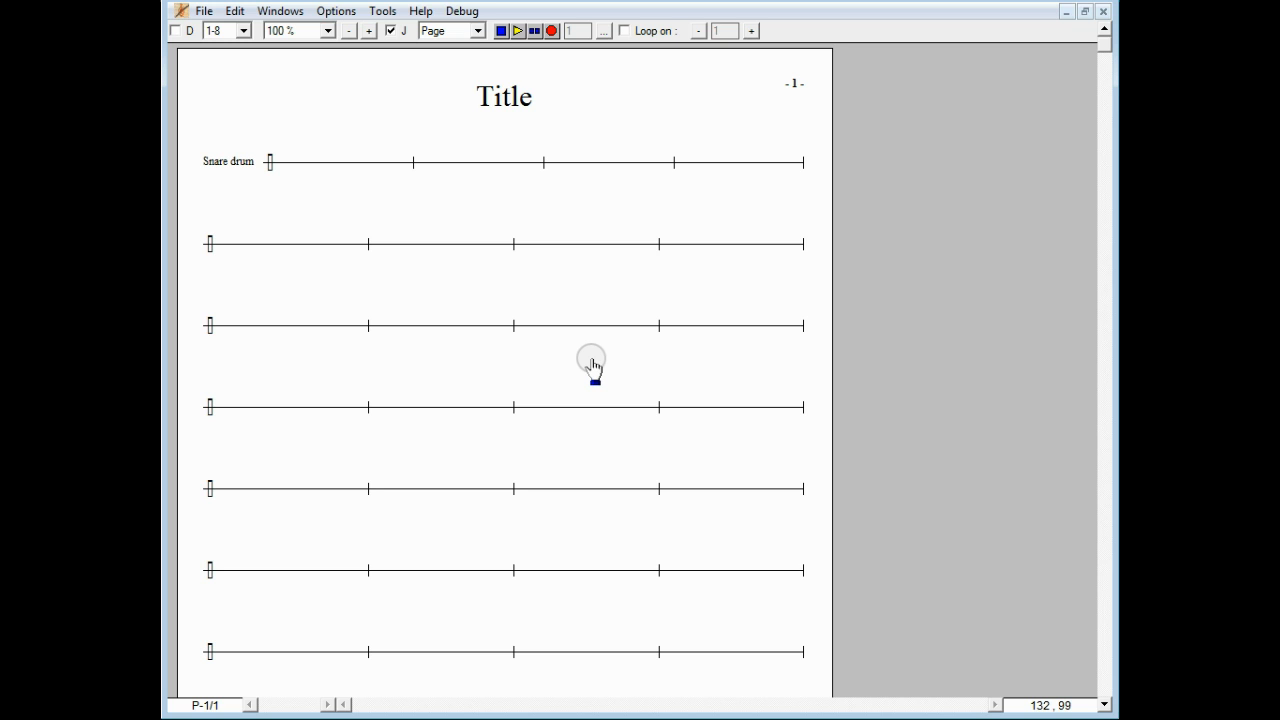
Step: Set the Snare drum instrument's family to Percussion kits, then assign virtual instruments to all staves
{"action": "left_click", "coordinate": [282, 12]}
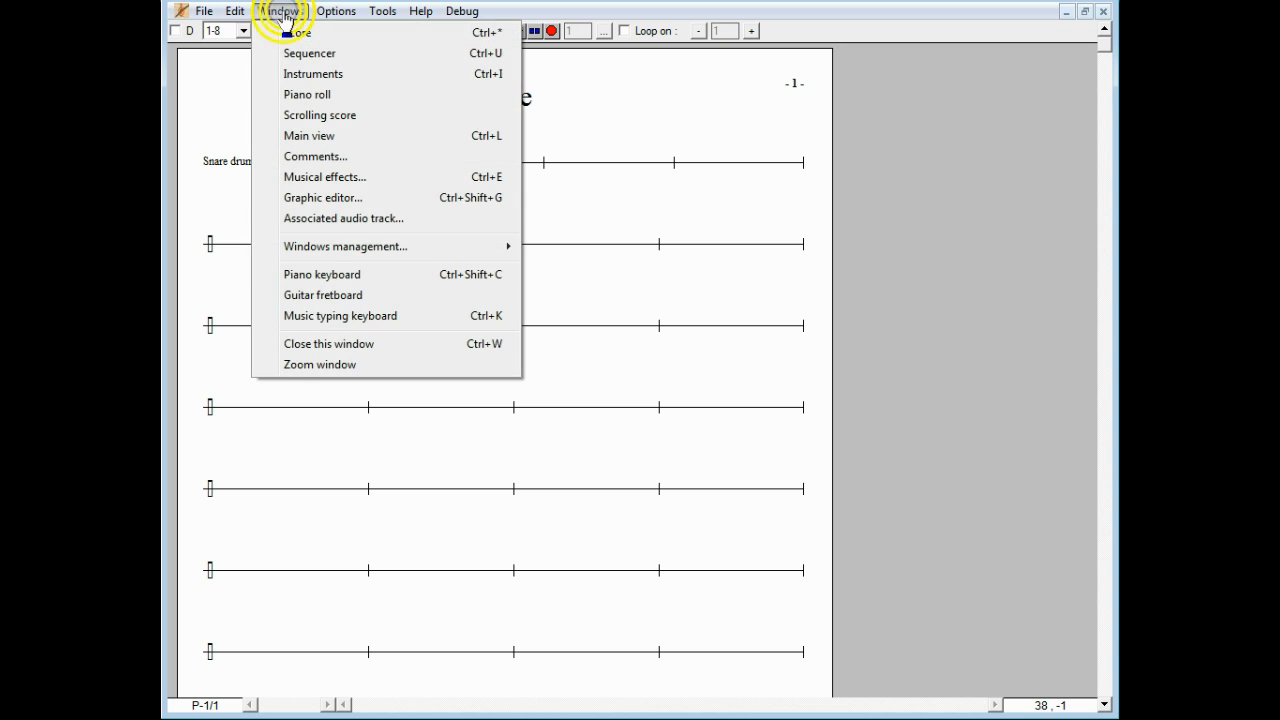
{"action": "left_click", "coordinate": [292, 73]}
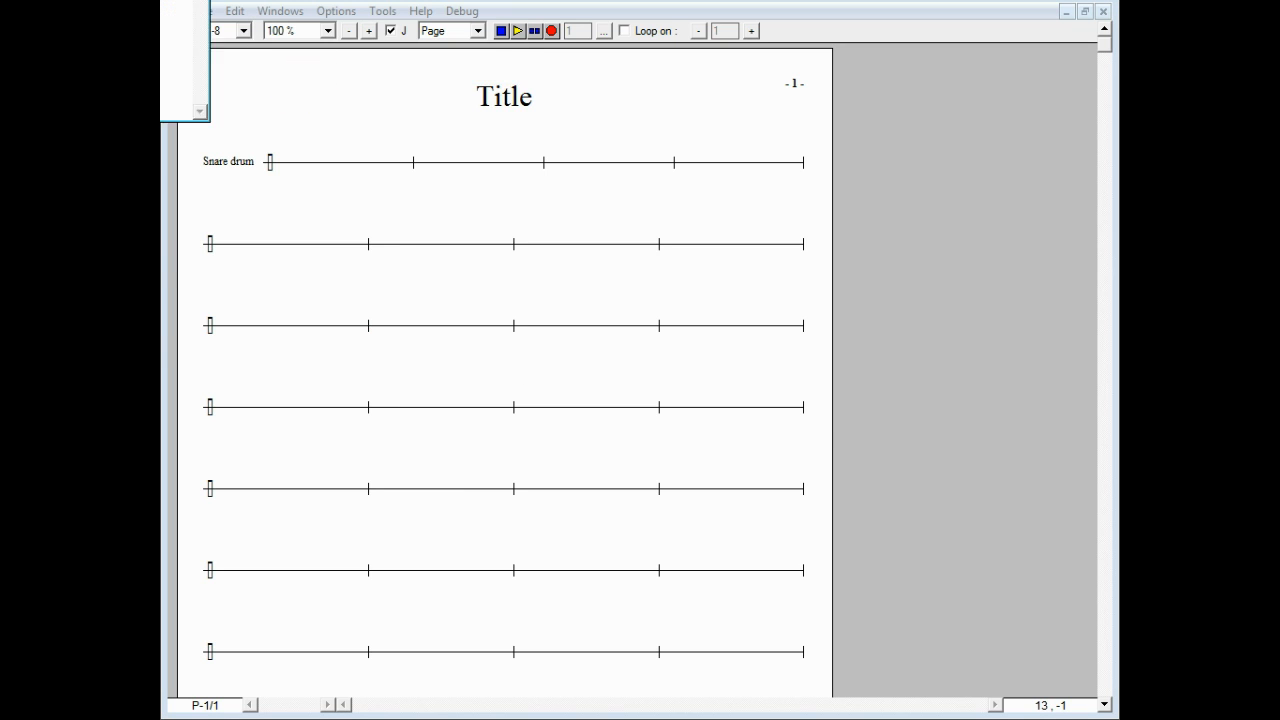
{"action": "left_click", "coordinate": [580, 274]}
{"action": "left_click", "coordinate": [614, 303]}
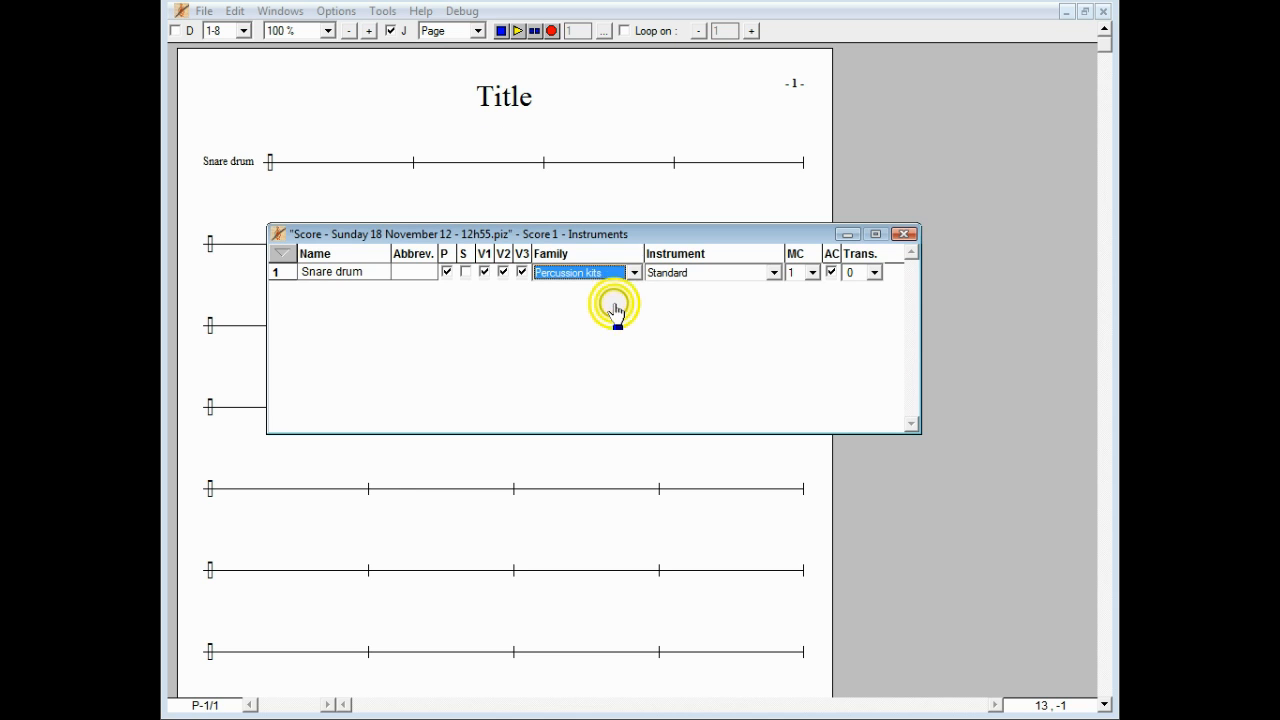
{"action": "left_click", "coordinate": [904, 234]}
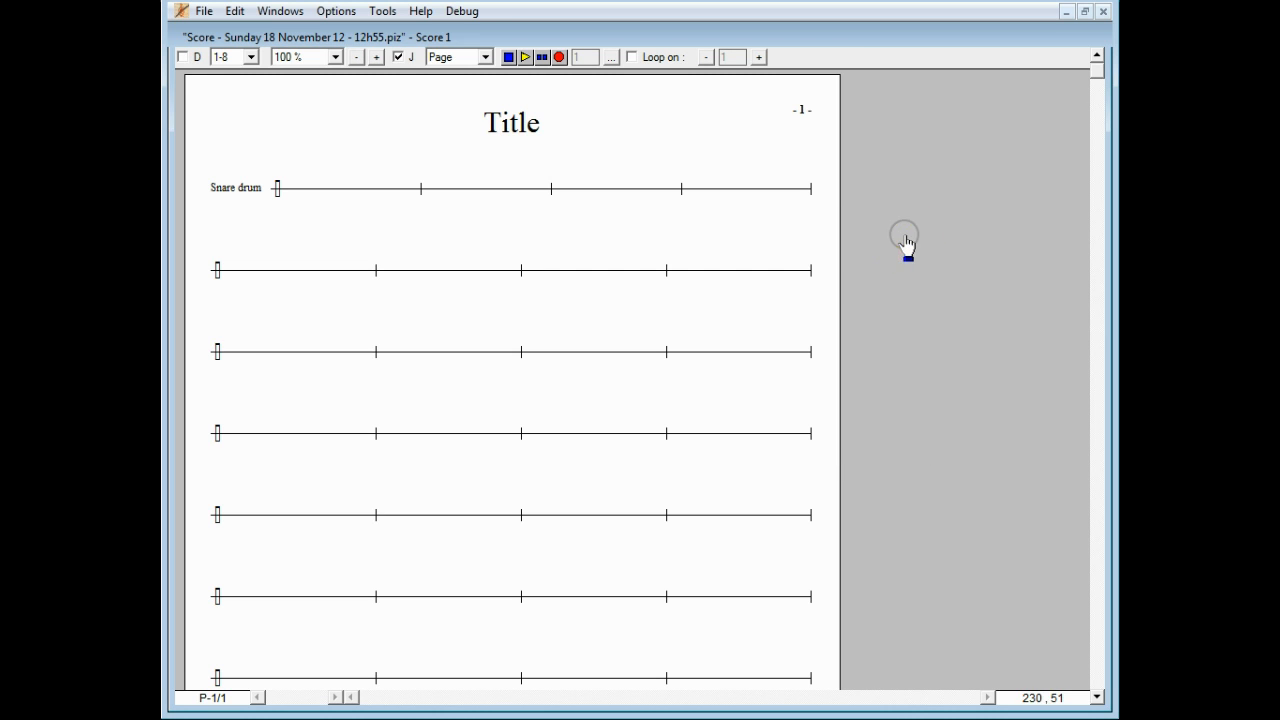
{"action": "left_click", "coordinate": [236, 12]}
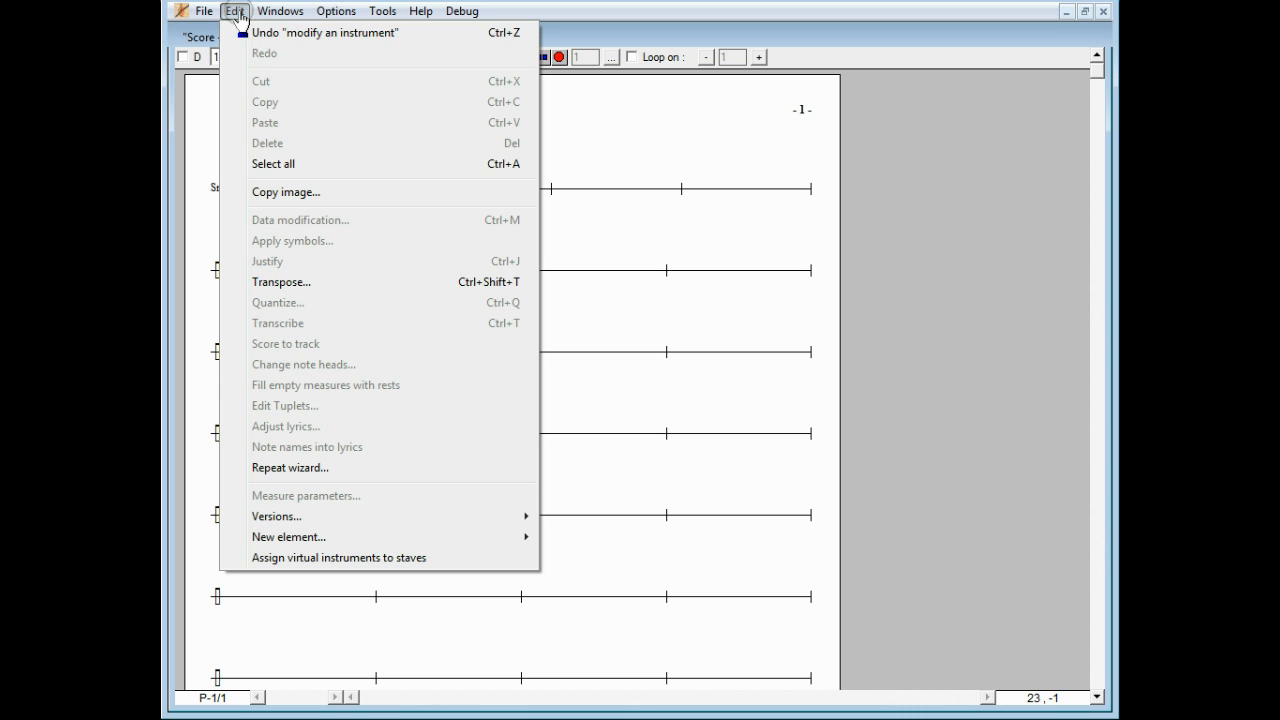
{"action": "left_click", "coordinate": [449, 565]}
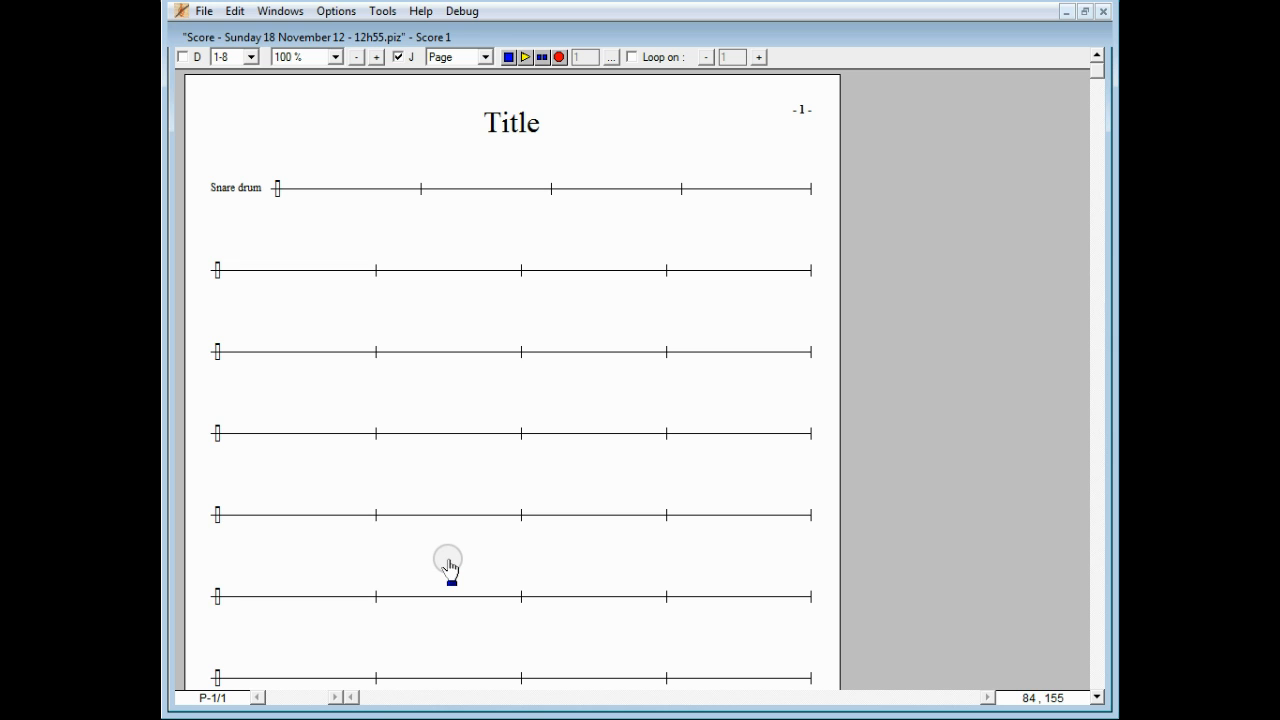
Step: Open the Snare drum staff's characteristics and show its Drums map
{"action": "double_click", "coordinate": [238, 189]}
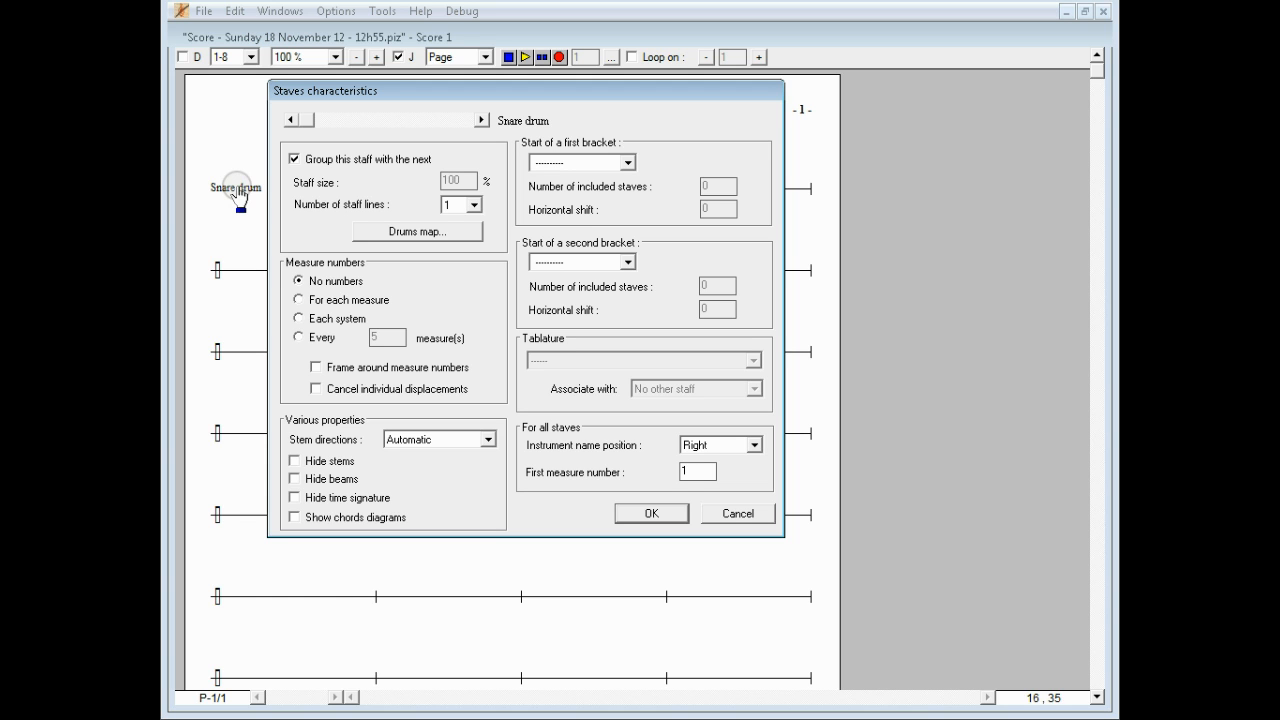
{"action": "left_click", "coordinate": [391, 234]}
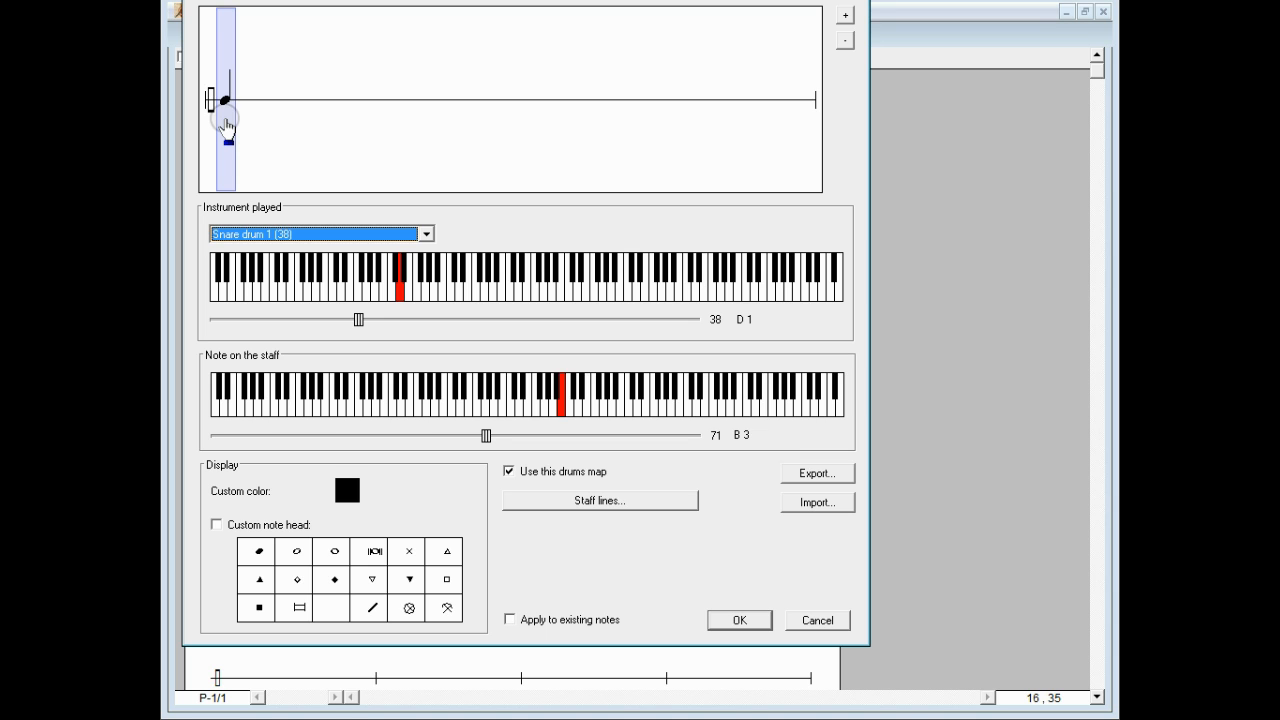
Step: Enable staff lines 7 through 11 for the drum map staff
{"action": "left_click", "coordinate": [597, 501]}
{"action": "left_click", "coordinate": [589, 322]}
{"action": "left_click", "coordinate": [589, 308]}
{"action": "left_click", "coordinate": [590, 282]}
{"action": "left_click", "coordinate": [589, 266]}
{"action": "left_click", "coordinate": [589, 294]}
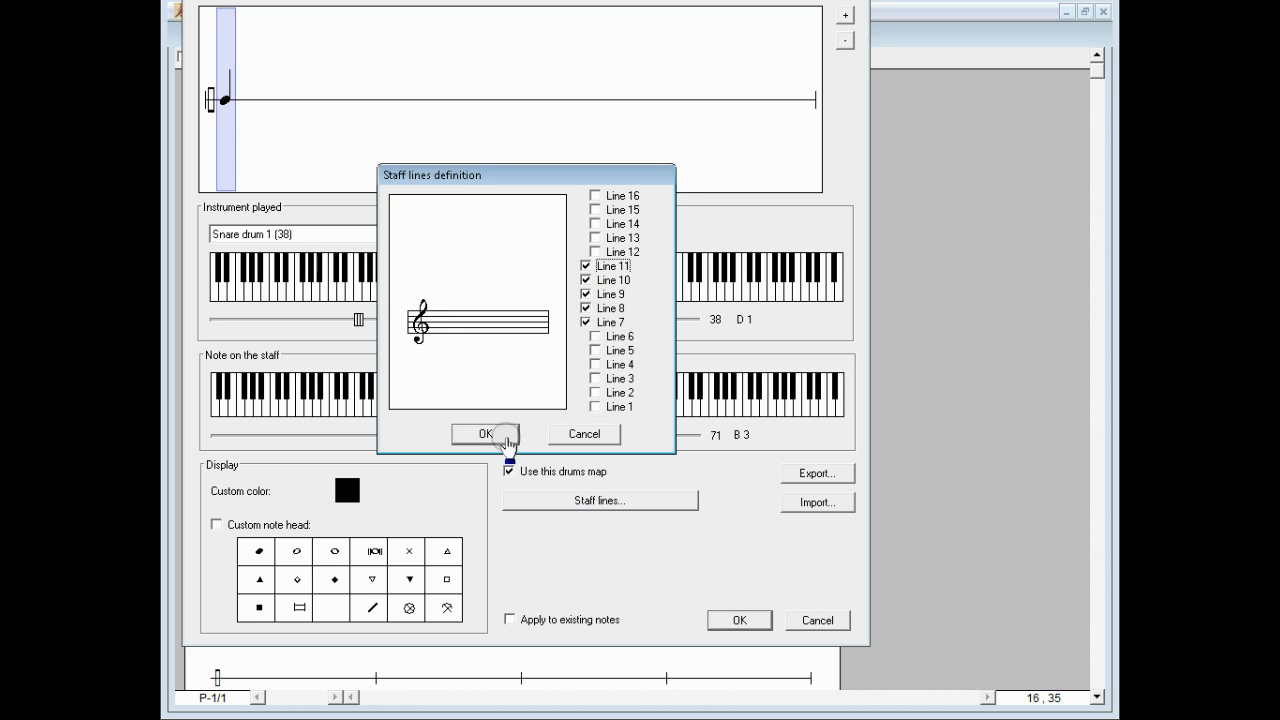
{"action": "left_click", "coordinate": [486, 434]}
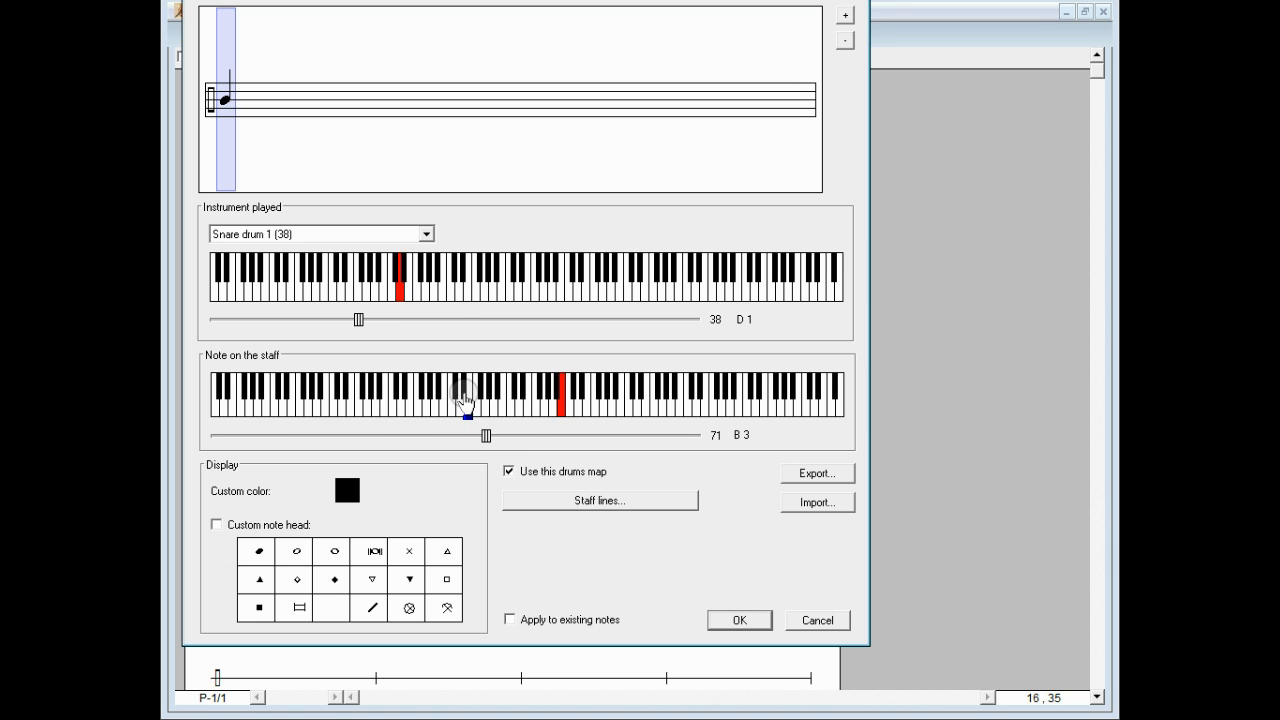
Step: Move the snare to staff note C4, map Acoustic Bass drum (35) to F3, and add a third entry
{"action": "left_click", "coordinate": [487, 437]}
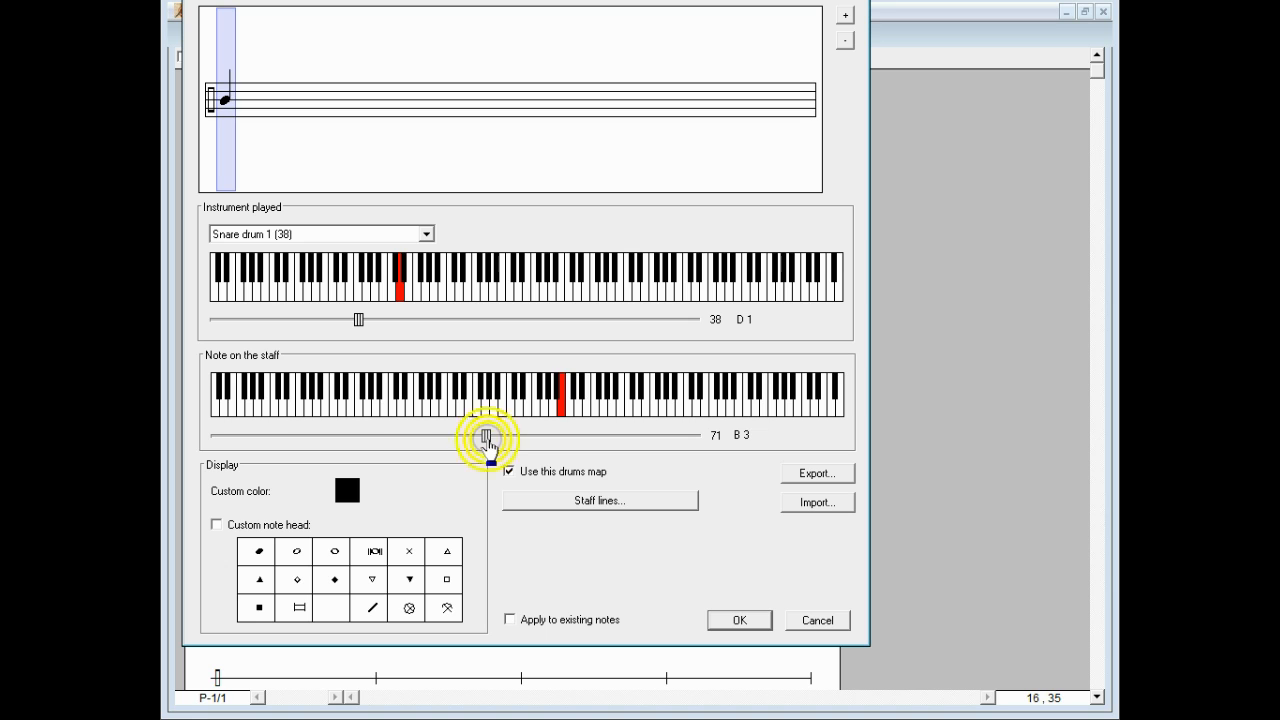
{"action": "left_click_drag", "start_coordinate": [487, 437], "coordinate": [491, 440]}
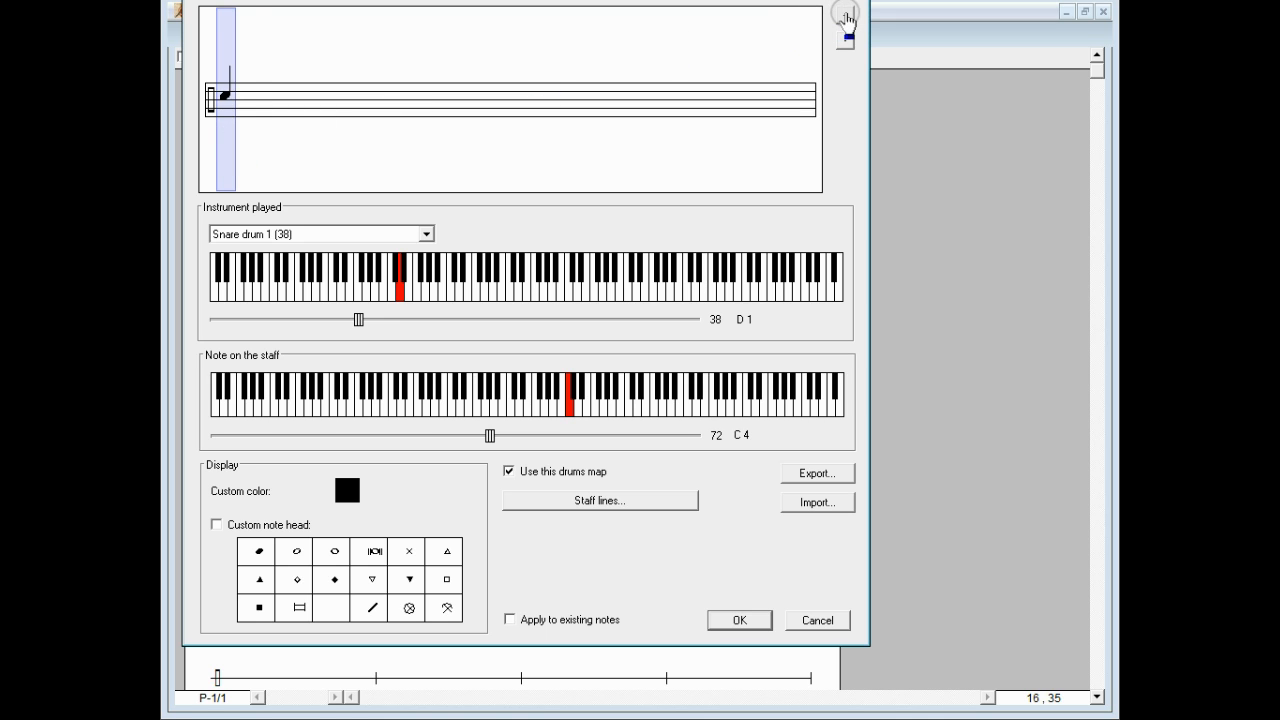
{"action": "left_click", "coordinate": [845, 15]}
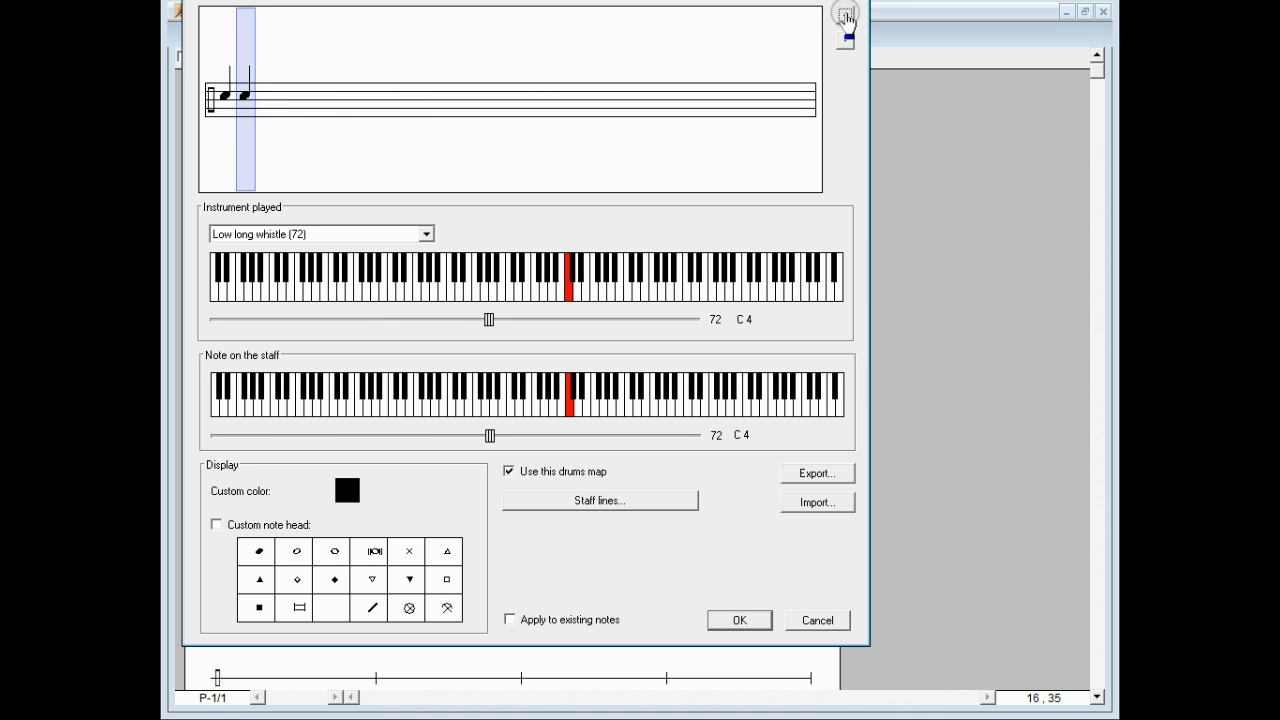
{"action": "left_click", "coordinate": [387, 234]}
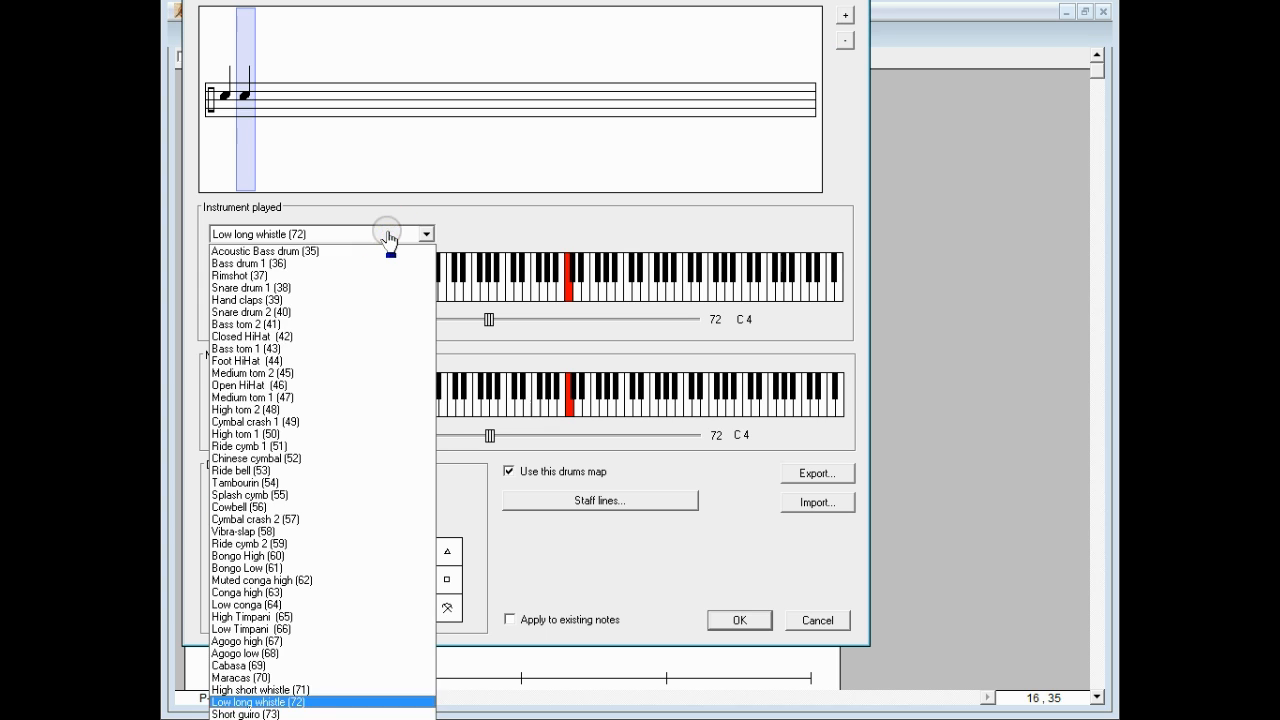
{"action": "left_click", "coordinate": [383, 252]}
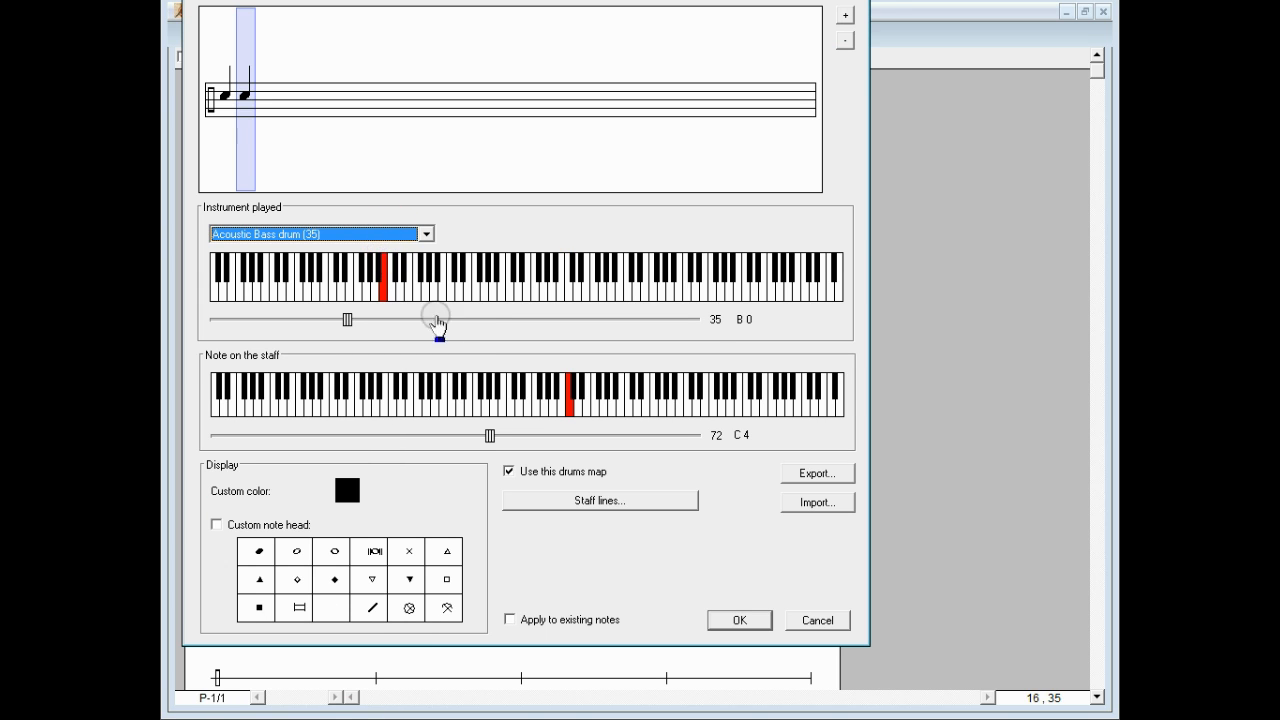
{"action": "left_click", "coordinate": [538, 405]}
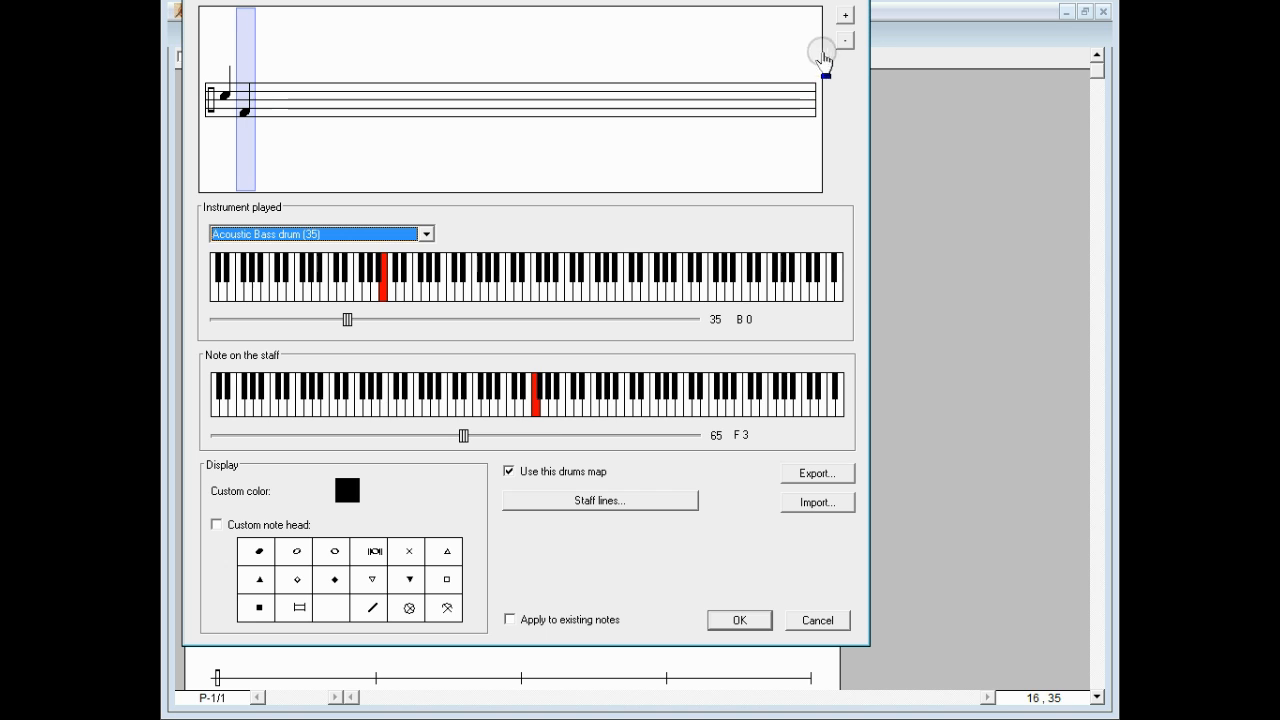
{"action": "left_click", "coordinate": [847, 15]}
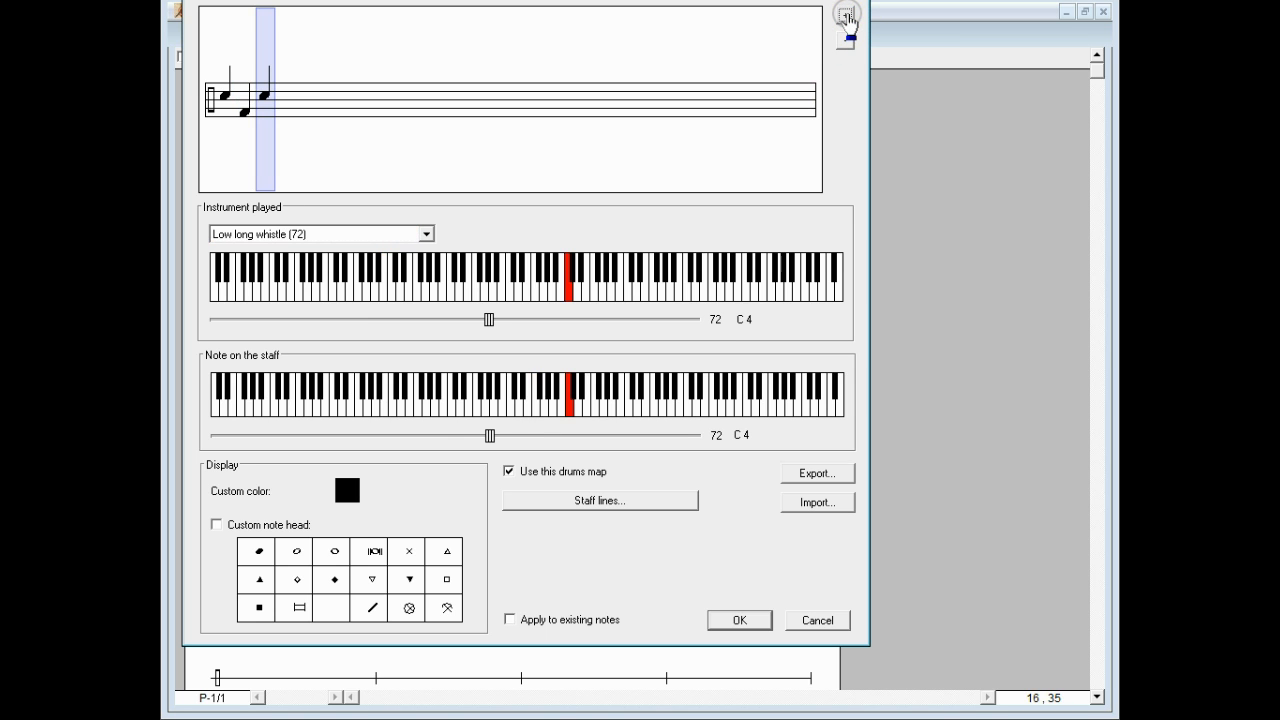
Step: Map Foot HiHat (44) to staff note D3 with an X note head
{"action": "left_click", "coordinate": [371, 234]}
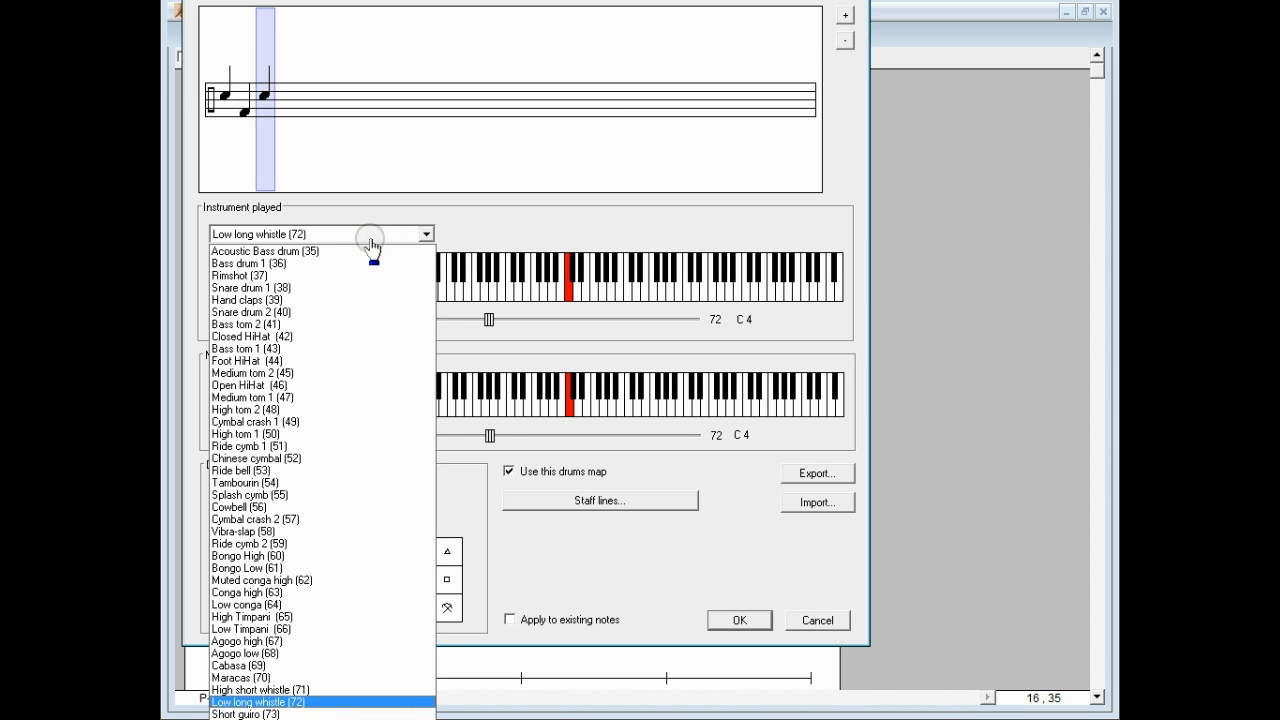
{"action": "left_click", "coordinate": [334, 368]}
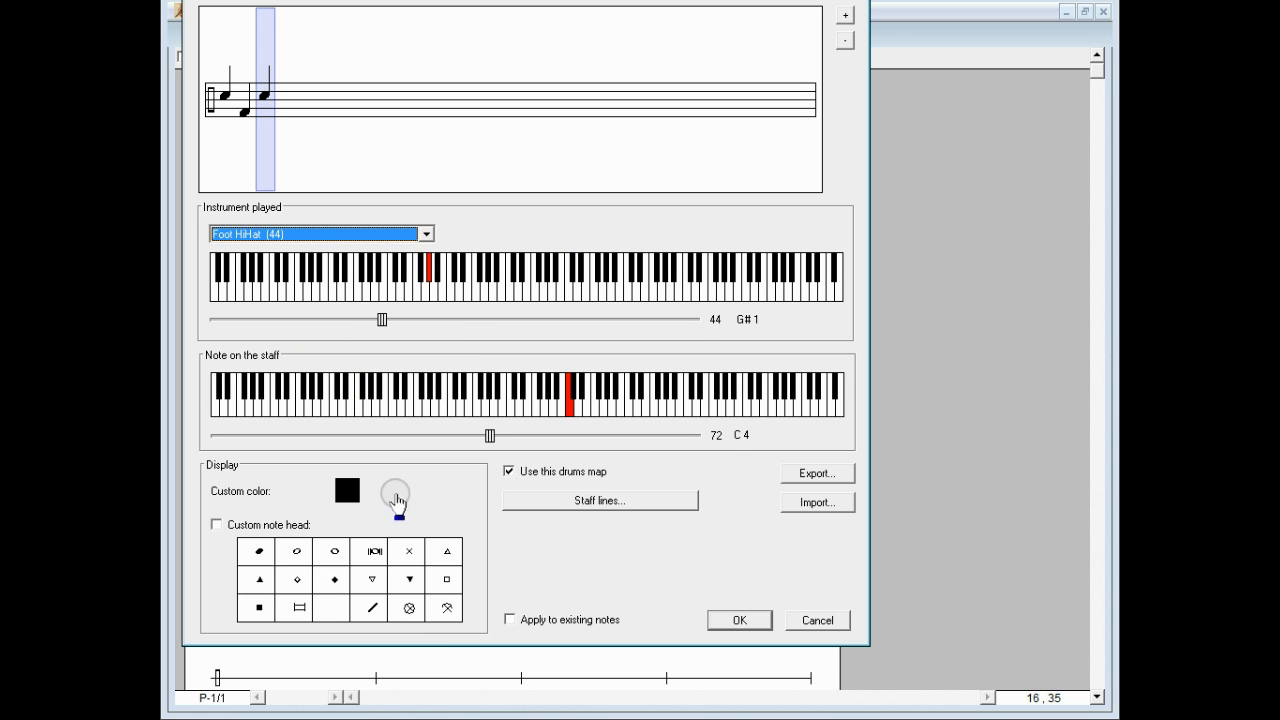
{"action": "left_click", "coordinate": [410, 552]}
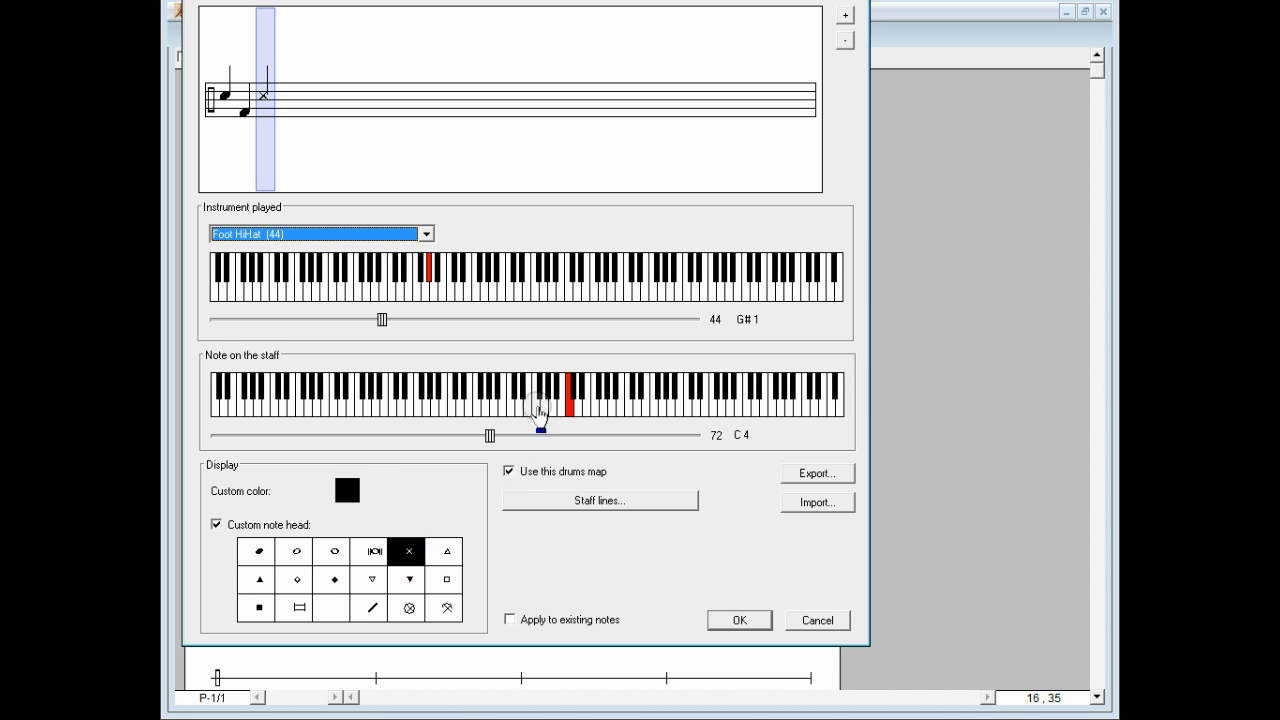
{"action": "left_click", "coordinate": [520, 405]}
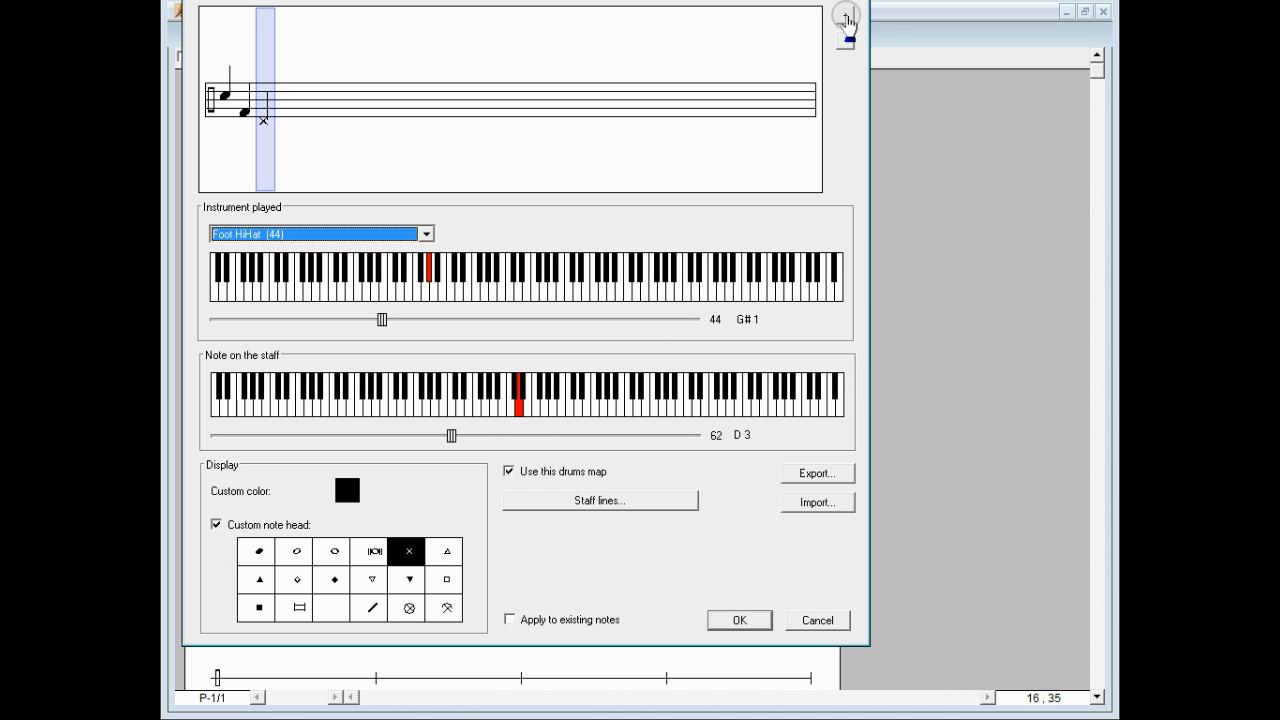
Step: Add Ride cymb 1 (51) at staff note F4 with an X head and confirm the drum map
{"action": "left_click", "coordinate": [845, 15]}
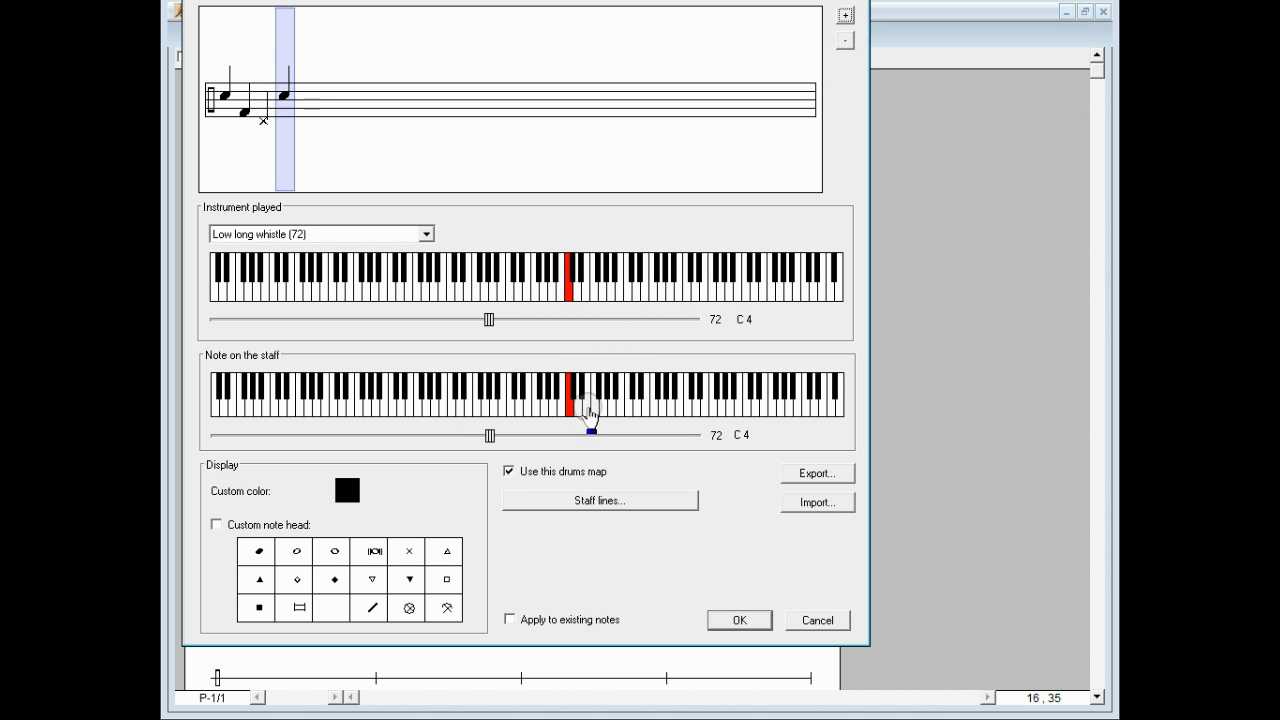
{"action": "left_click", "coordinate": [596, 408]}
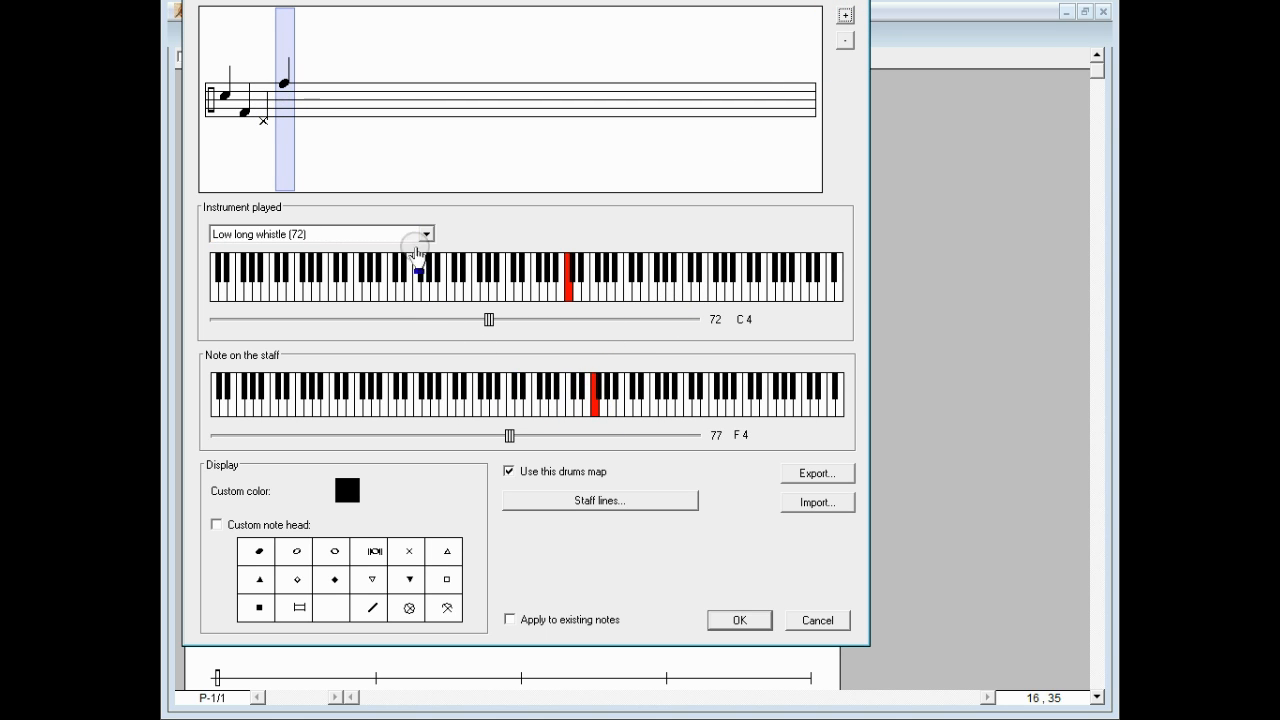
{"action": "left_click", "coordinate": [402, 235]}
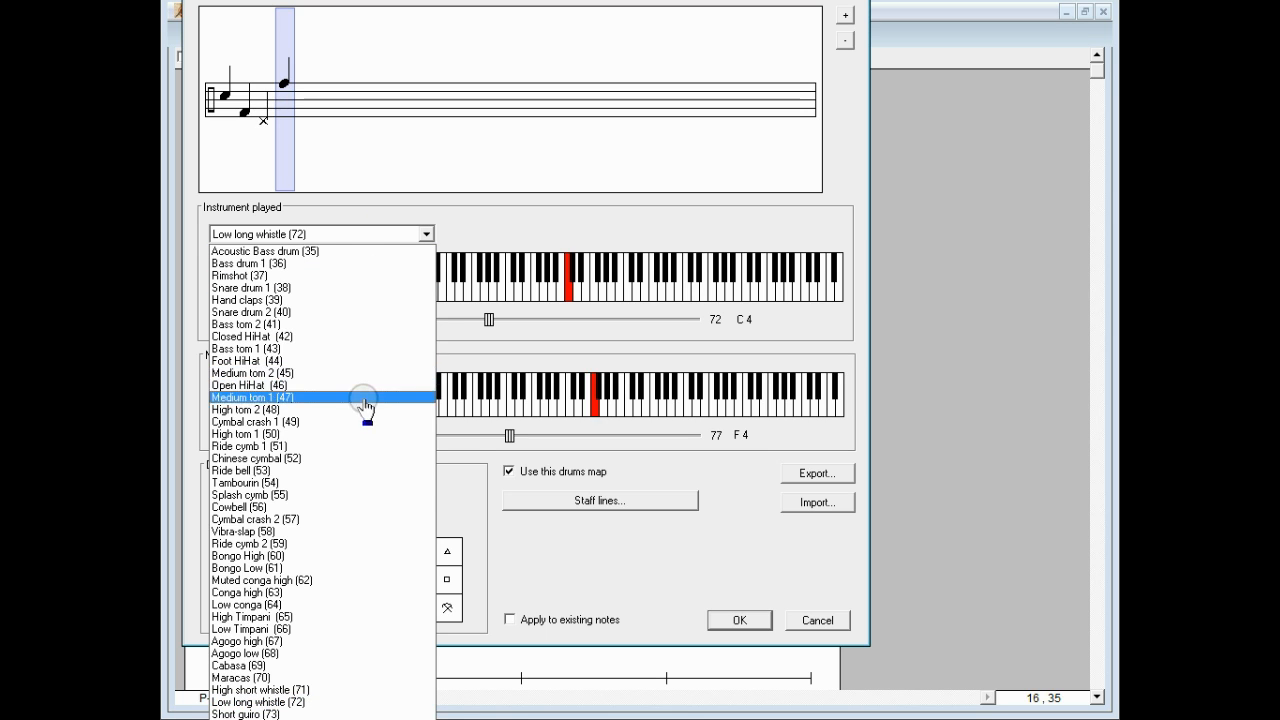
{"action": "left_click", "coordinate": [355, 446]}
{"action": "left_click", "coordinate": [410, 555]}
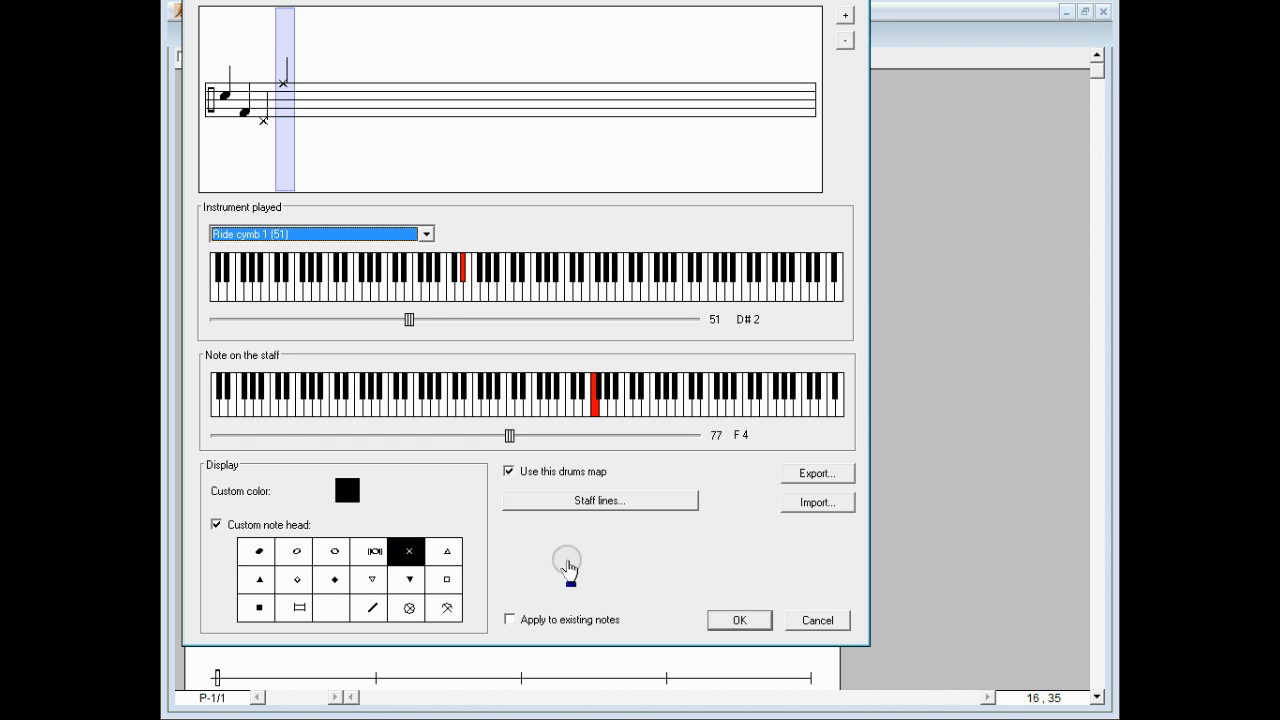
{"action": "left_click", "coordinate": [723, 621]}
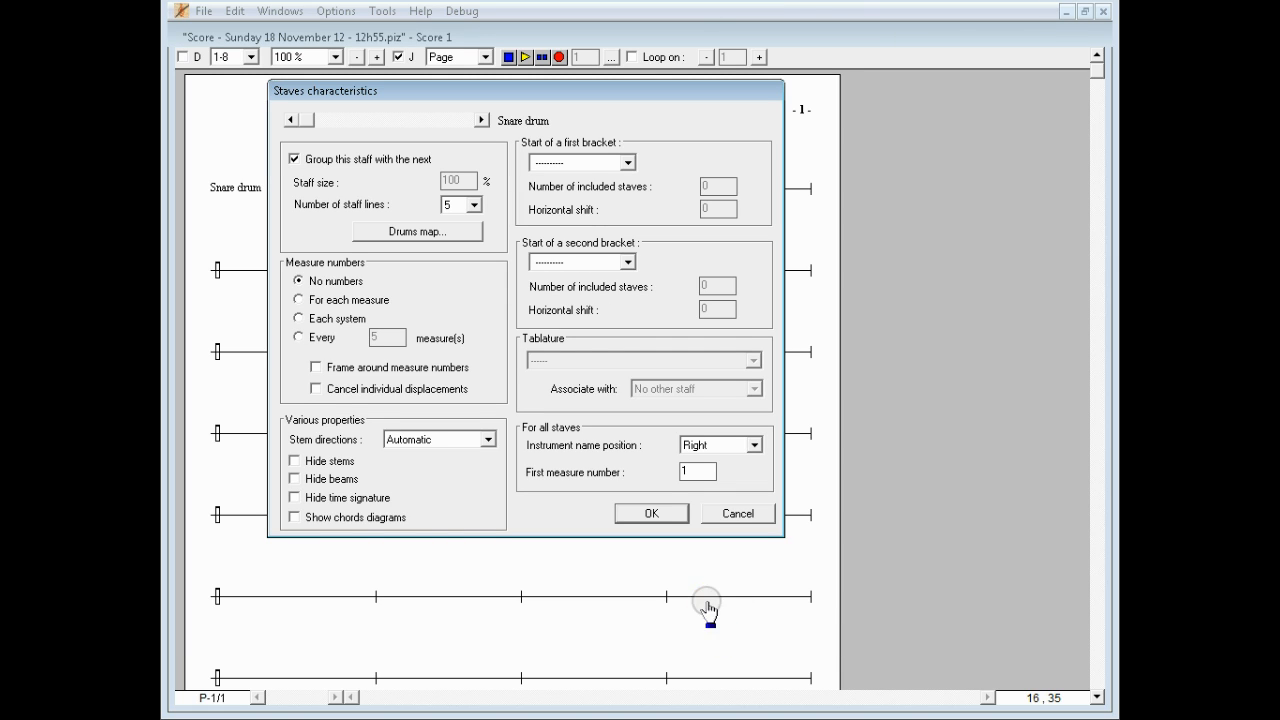
Step: Confirm the Staves characteristics so the snare drum staves display five lines
{"action": "left_click", "coordinate": [670, 516]}
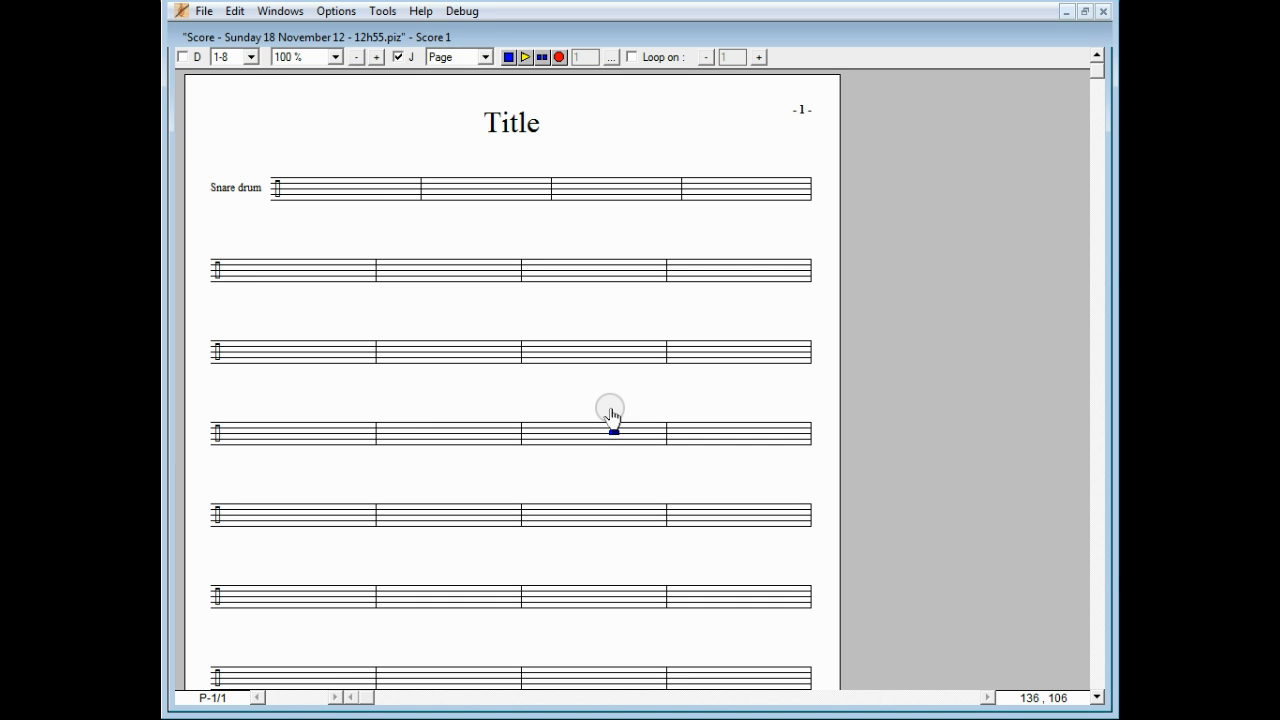
Step: Change the score title to 'My Rhythm'
{"action": "double_click", "coordinate": [512, 122]}
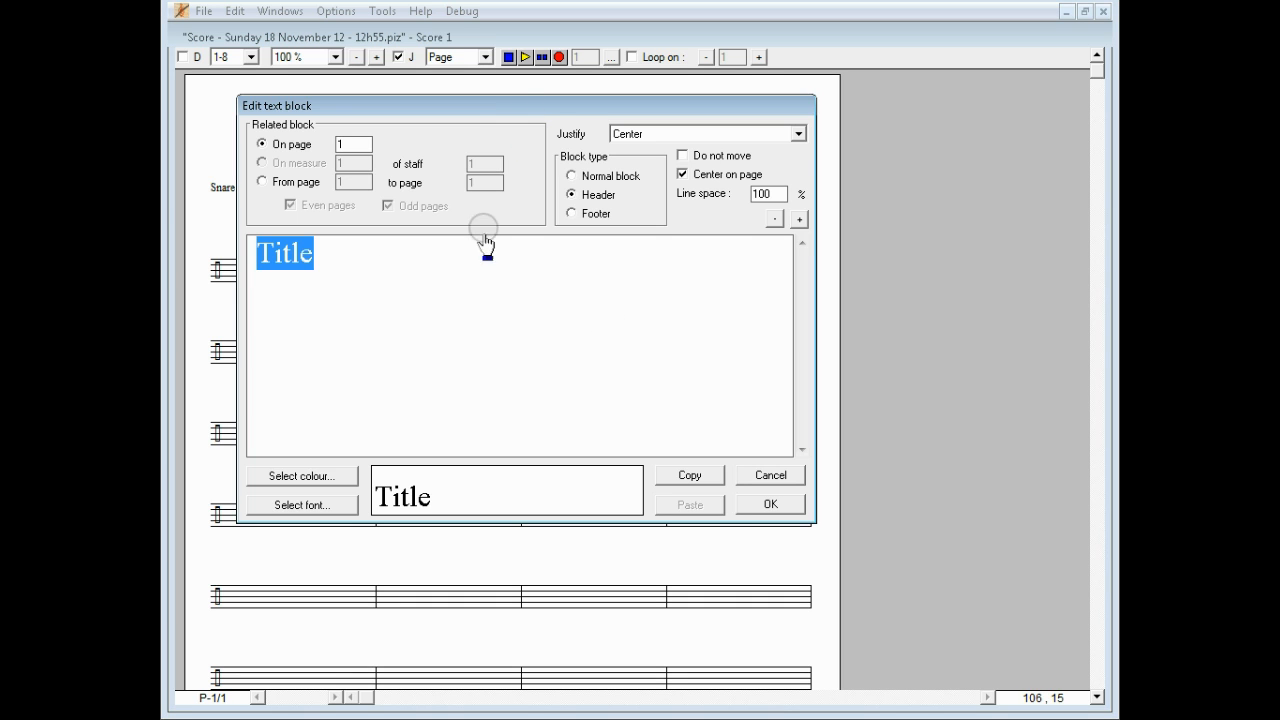
{"action": "type", "text": "My"}
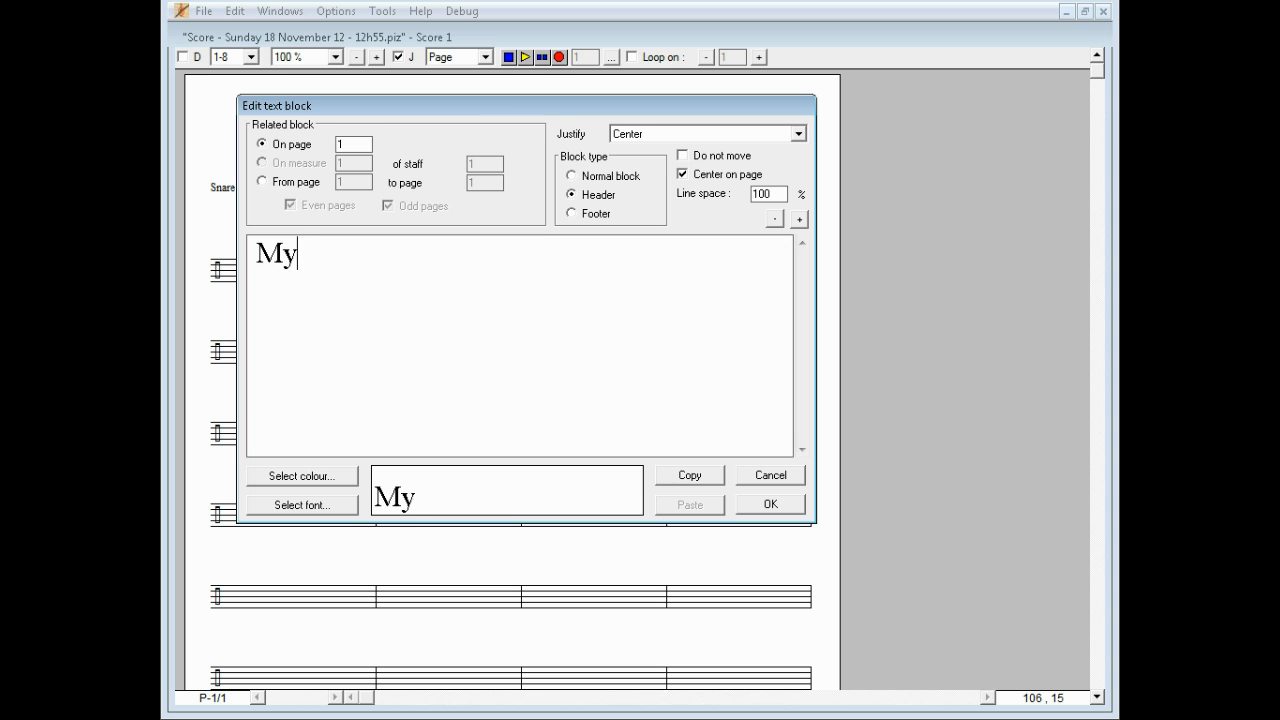
{"action": "type", "text": " Rhythm"}
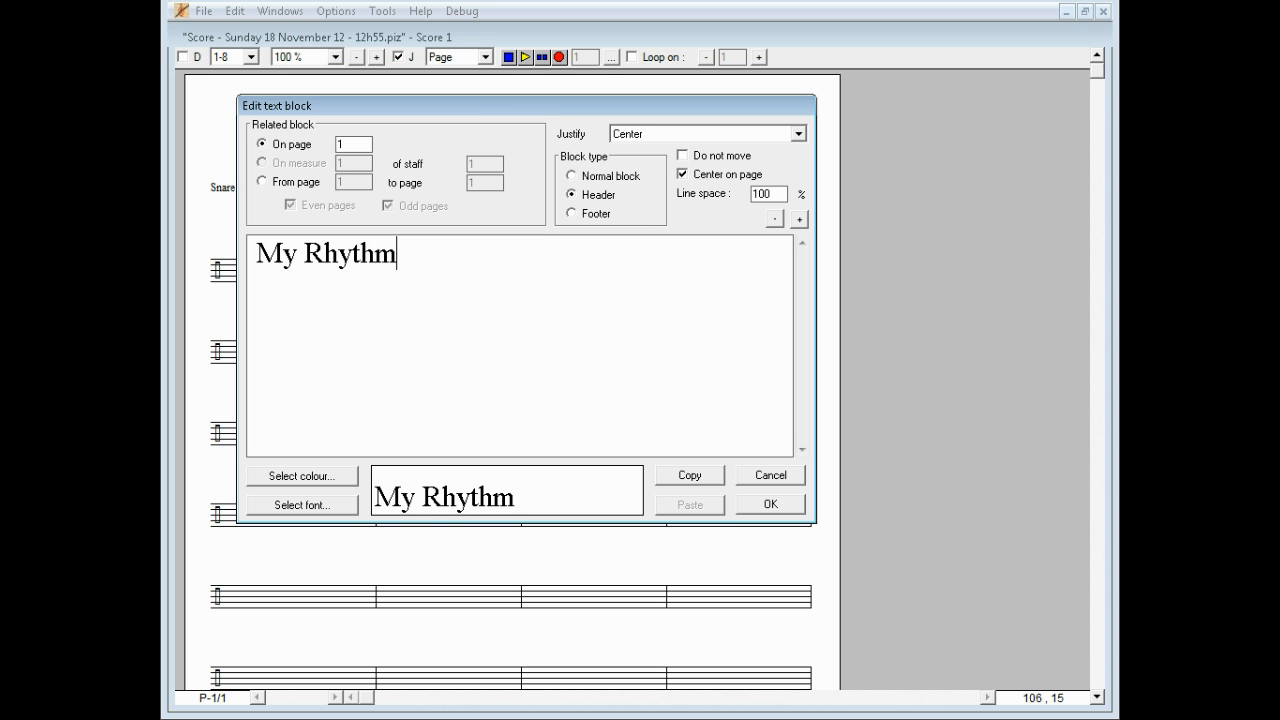
{"action": "left_click", "coordinate": [766, 504]}
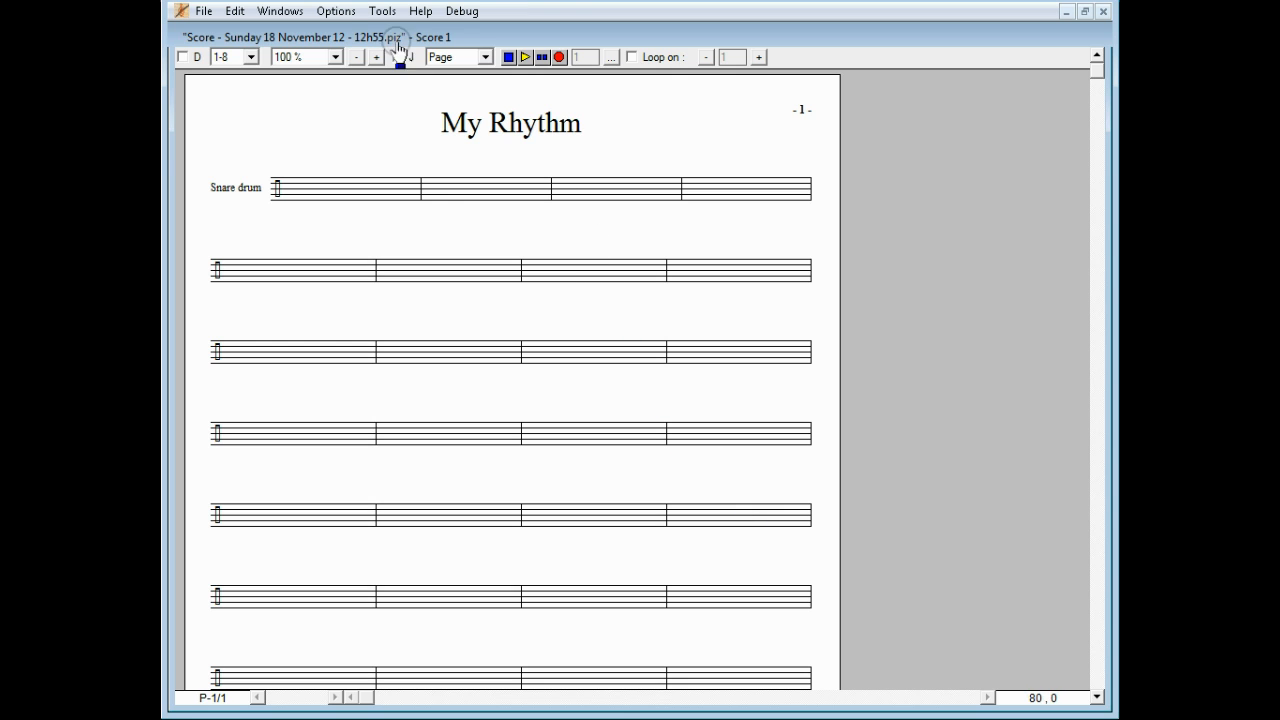
Step: Rename the Snare drum instrument to 'Drums' in the Instruments window and enlarge the view
{"action": "left_click", "coordinate": [282, 12]}
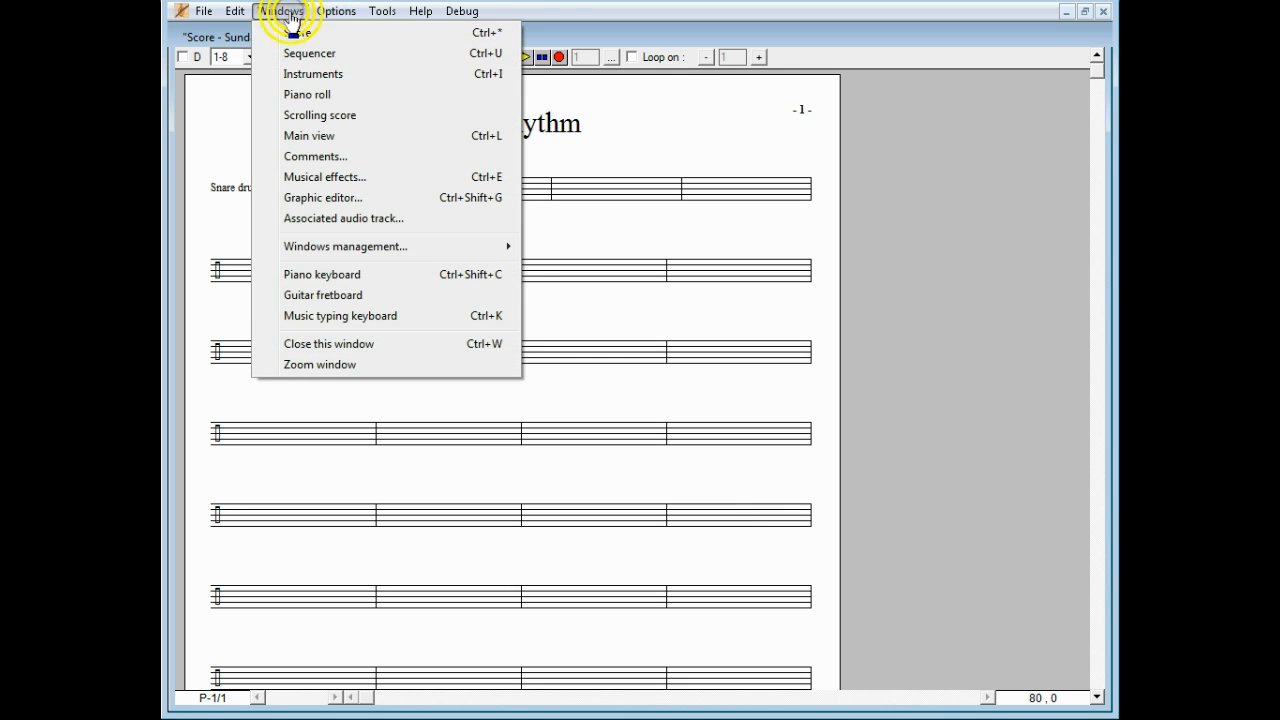
{"action": "left_click", "coordinate": [296, 74]}
{"action": "left_click_drag", "start_coordinate": [163, 130], "coordinate": [909, 251]}
{"action": "left_click", "coordinate": [468, 287]}
{"action": "type", "text": "Drums"}
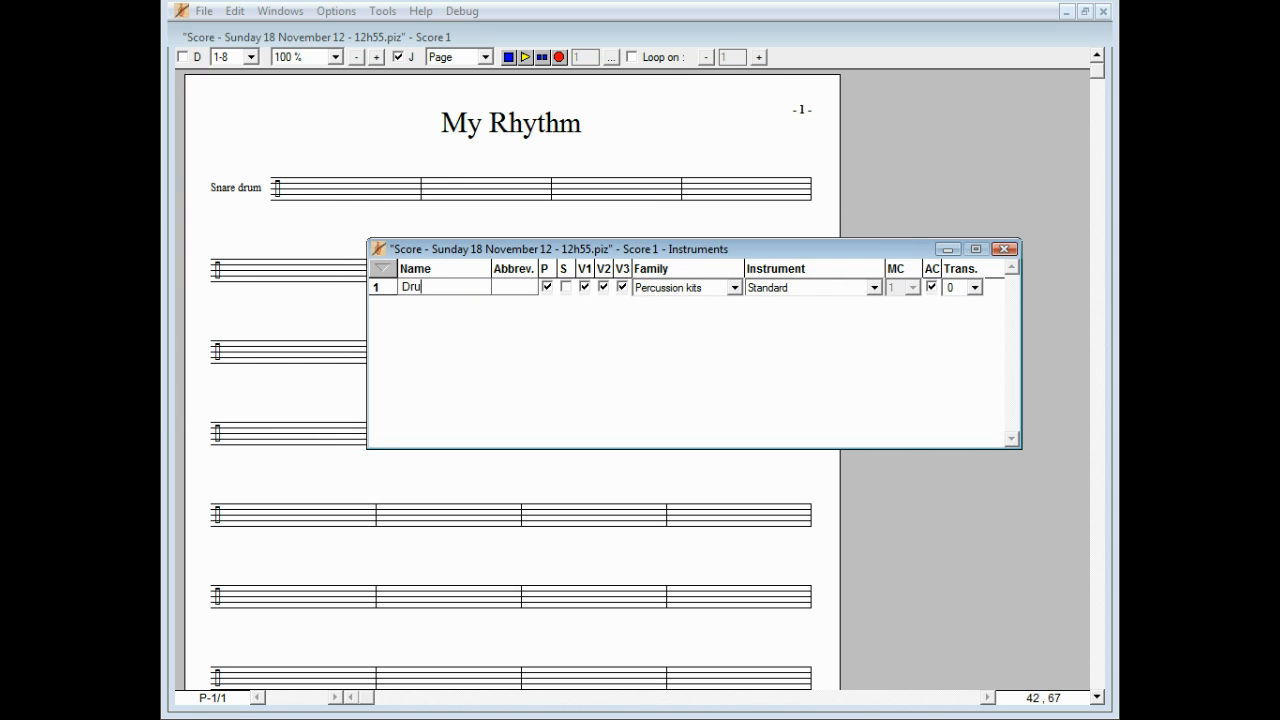
{"action": "left_click", "coordinate": [1004, 249]}
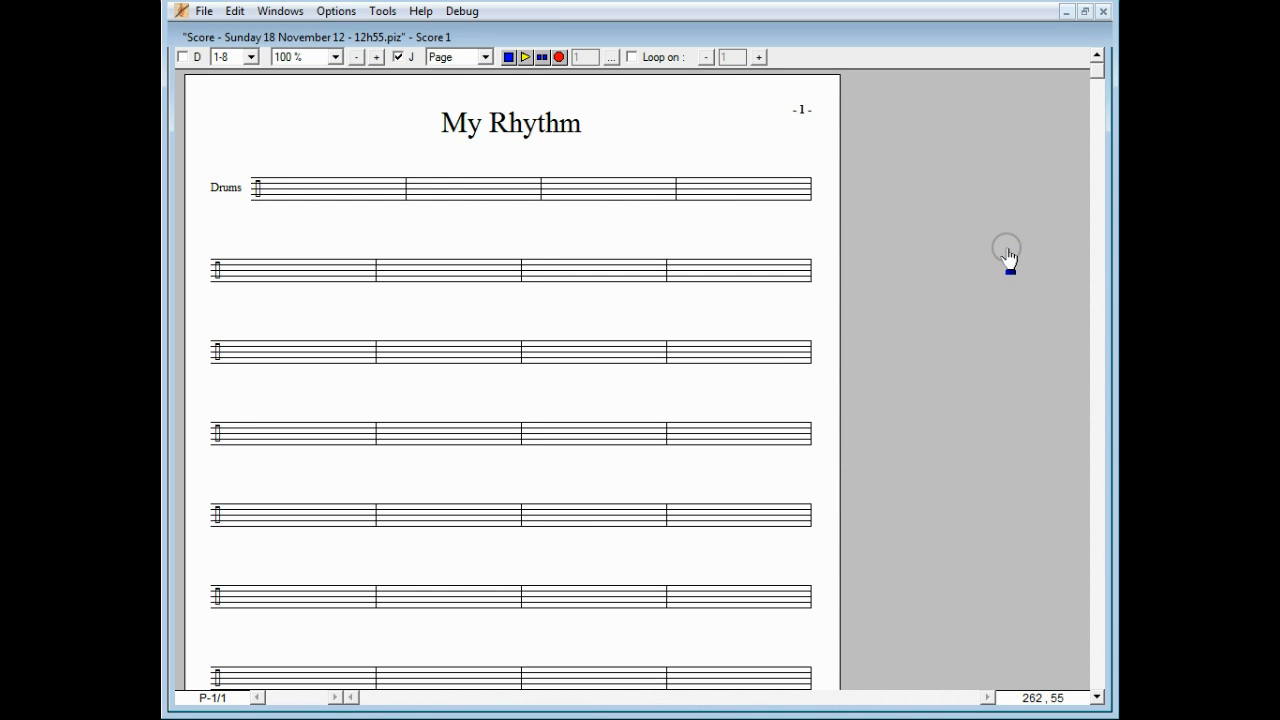
{"action": "left_click", "coordinate": [375, 58]}
Step: Zoom the score to 150% and bring up the Notes and rests palette
{"action": "left_click", "coordinate": [375, 58]}
{"action": "scroll", "coordinate": [386, 166], "scroll_direction": "up", "scroll_amount": 3}
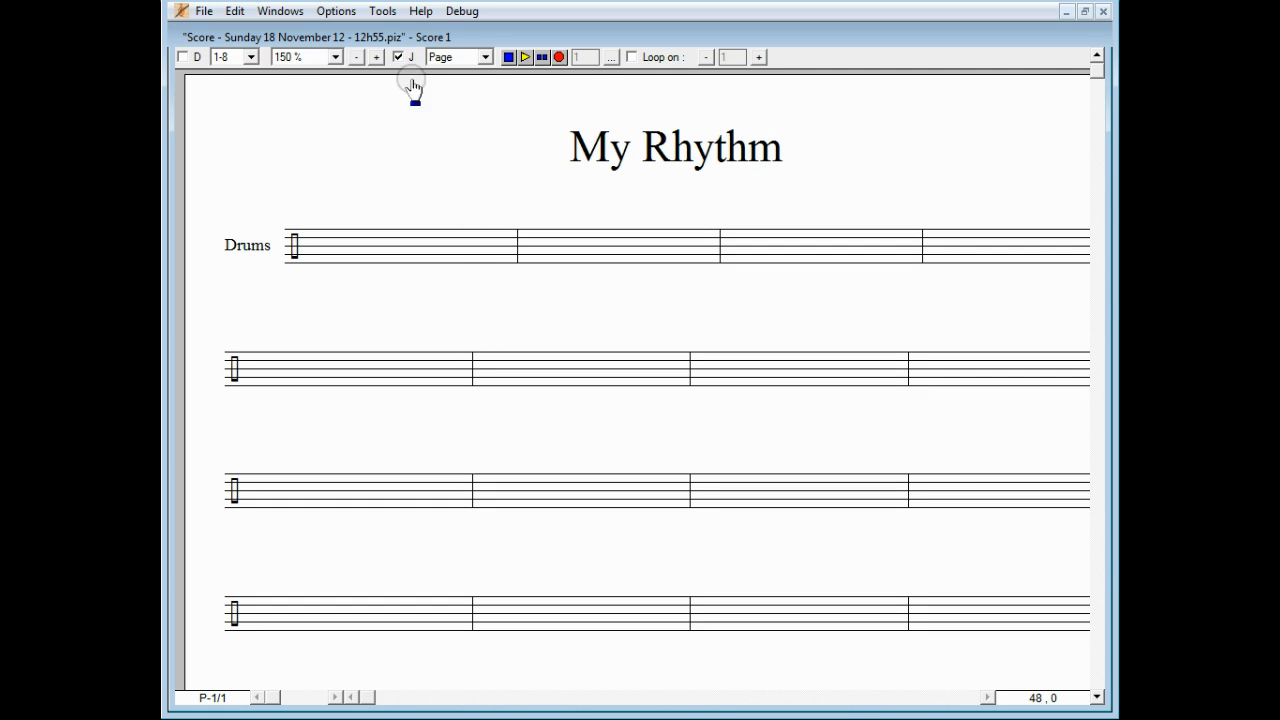
{"action": "left_click", "coordinate": [385, 13]}
{"action": "left_click", "coordinate": [400, 53]}
{"action": "left_click", "coordinate": [401, 53]}
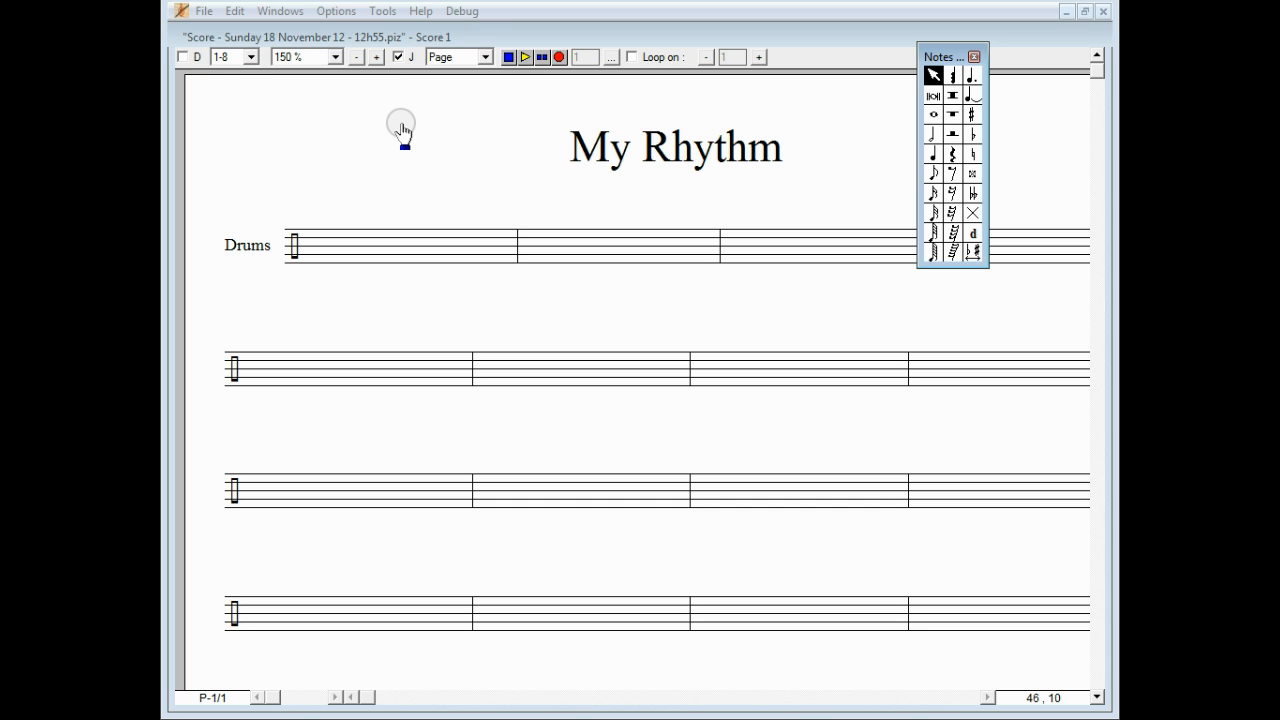
Step: Enter three quarter notes, one X-headed, and two beamed eighths in the first Drums measure
{"action": "left_click", "coordinate": [932, 153]}
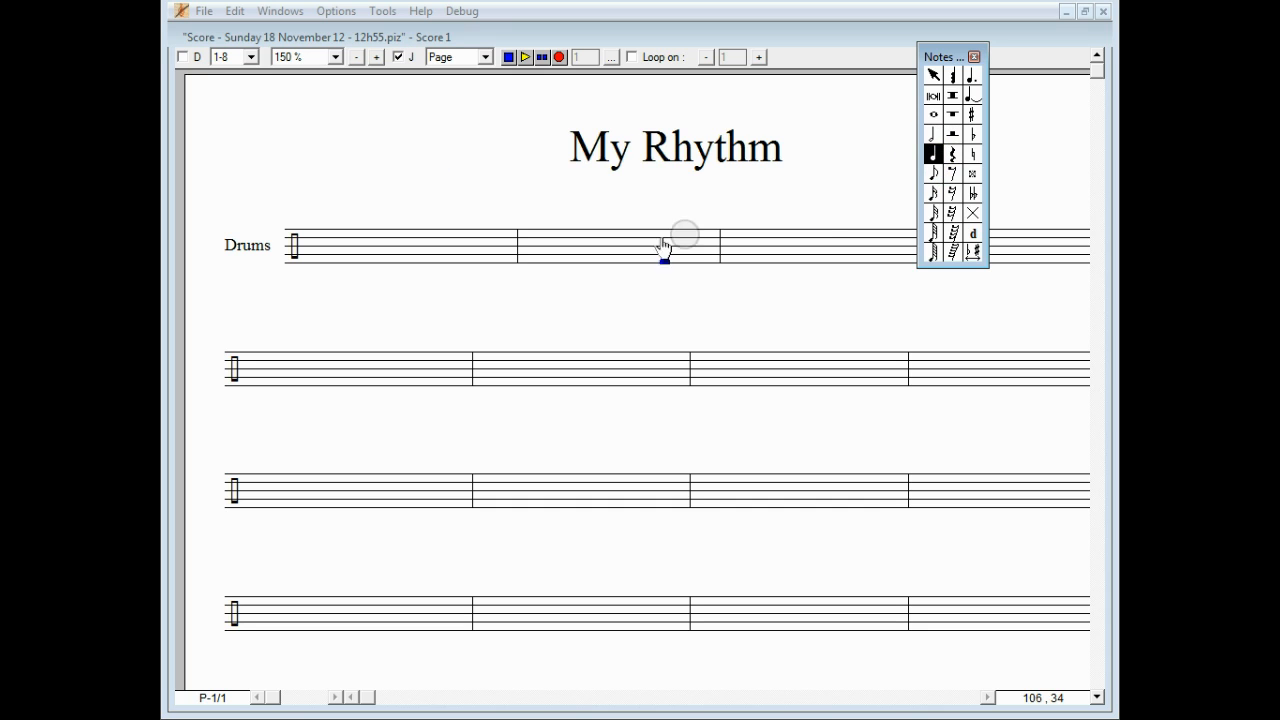
{"action": "left_click", "coordinate": [318, 268]}
{"action": "left_click", "coordinate": [367, 267]}
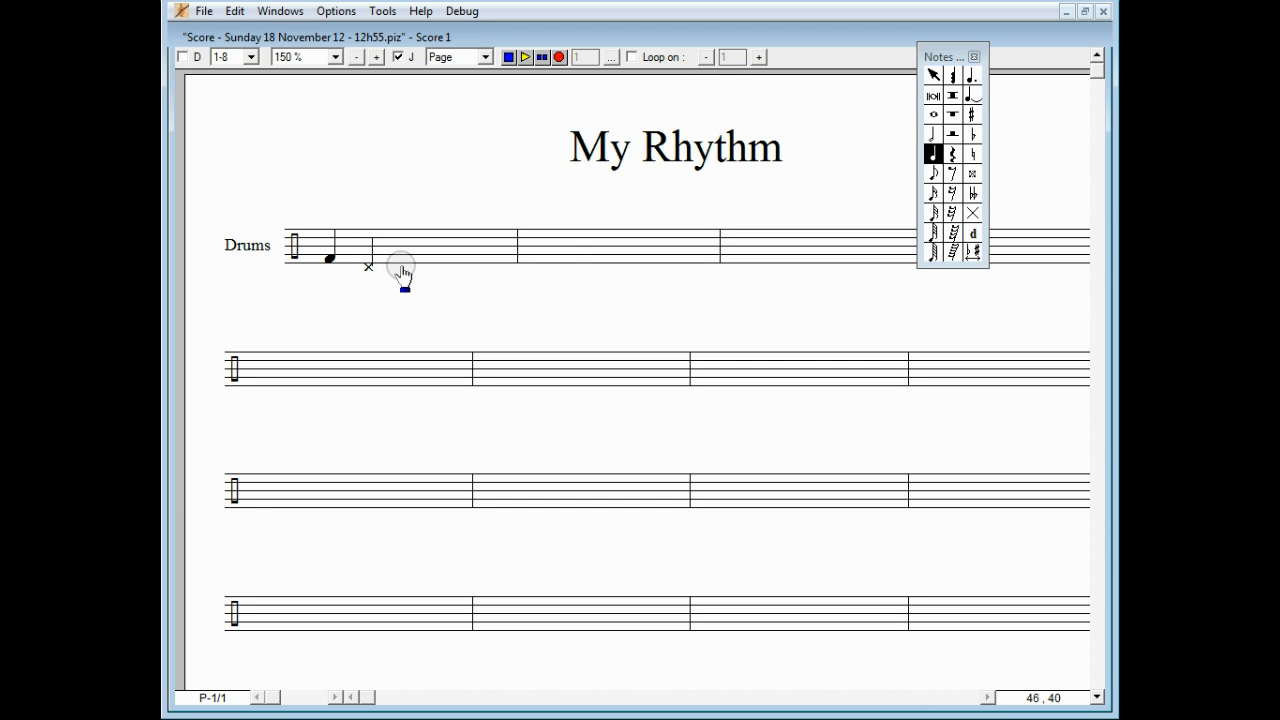
{"action": "left_click", "coordinate": [402, 268]}
{"action": "left_click", "coordinate": [933, 173]}
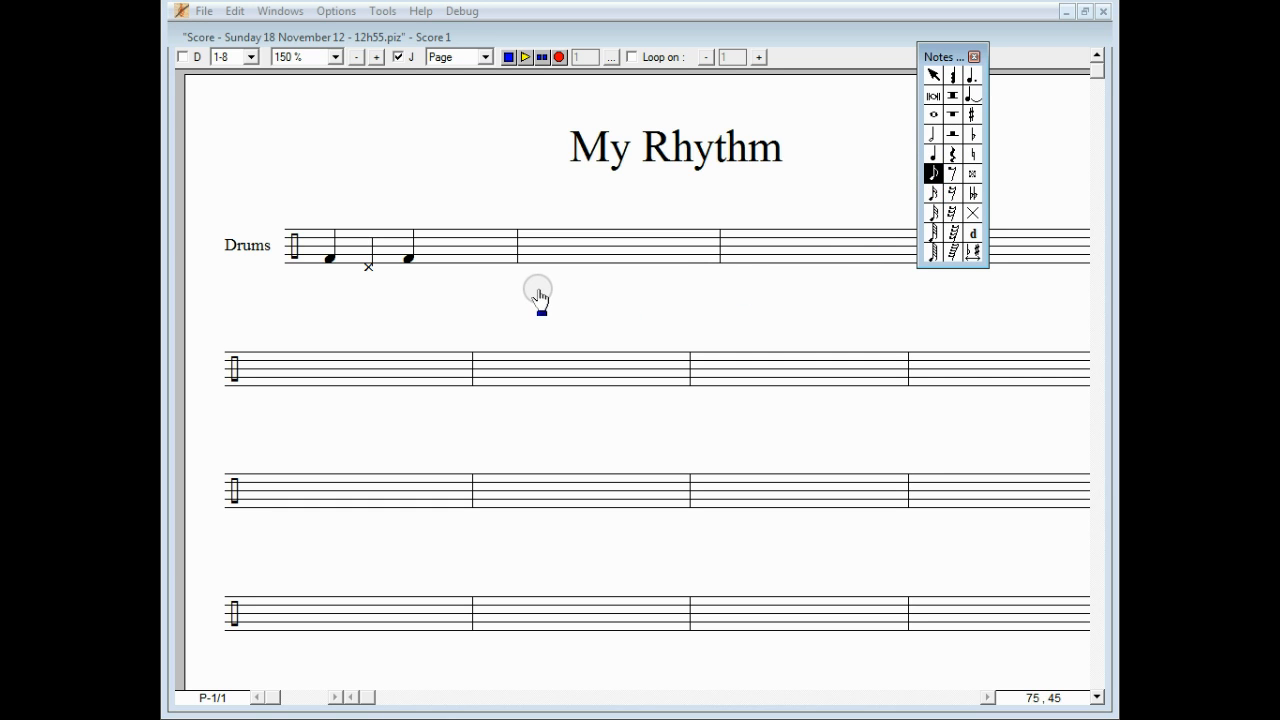
{"action": "left_click", "coordinate": [464, 271]}
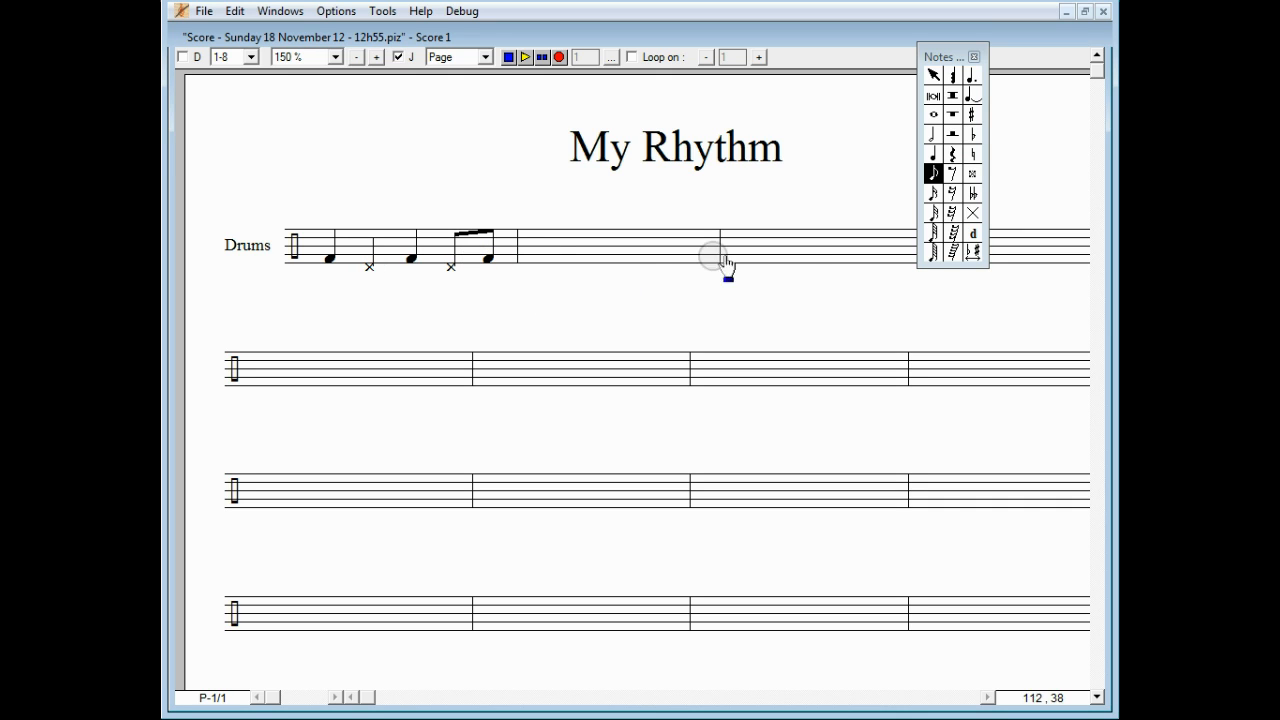
Step: Add snare hits on beat two and on the first beamed eighth of measure 1
{"action": "left_click", "coordinate": [950, 82]}
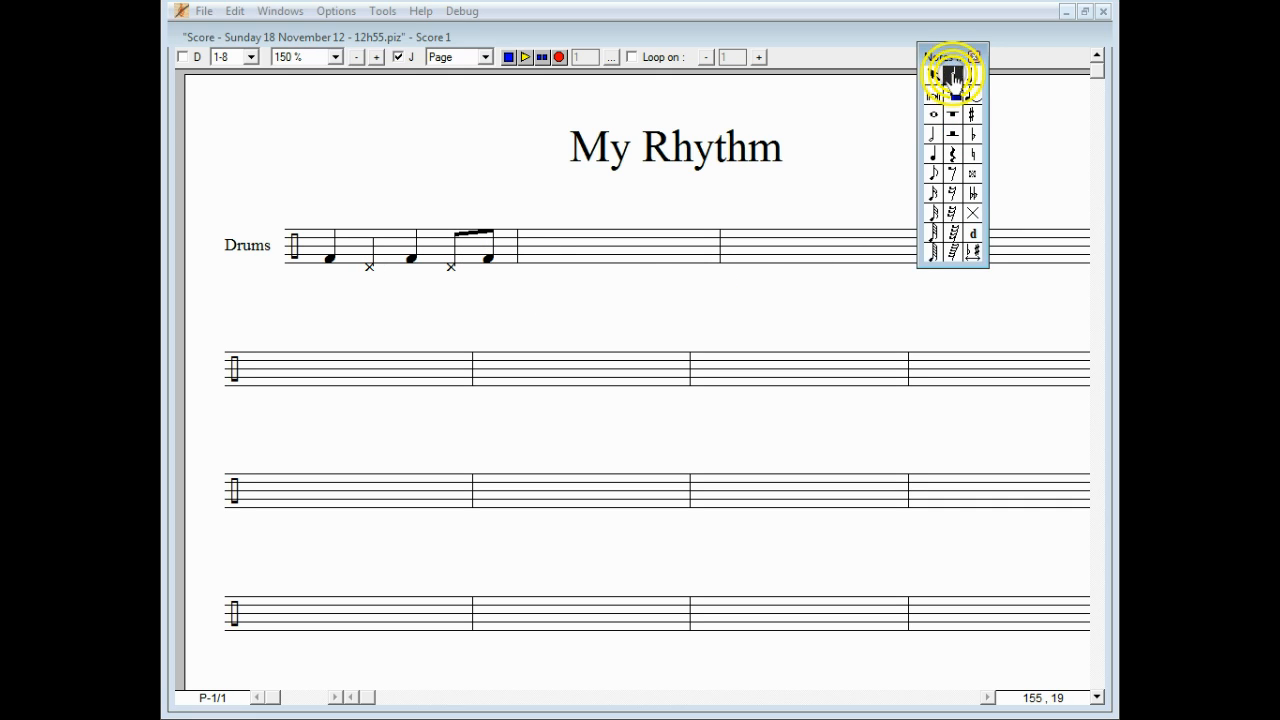
{"action": "left_click", "coordinate": [369, 245]}
{"action": "left_click", "coordinate": [459, 244]}
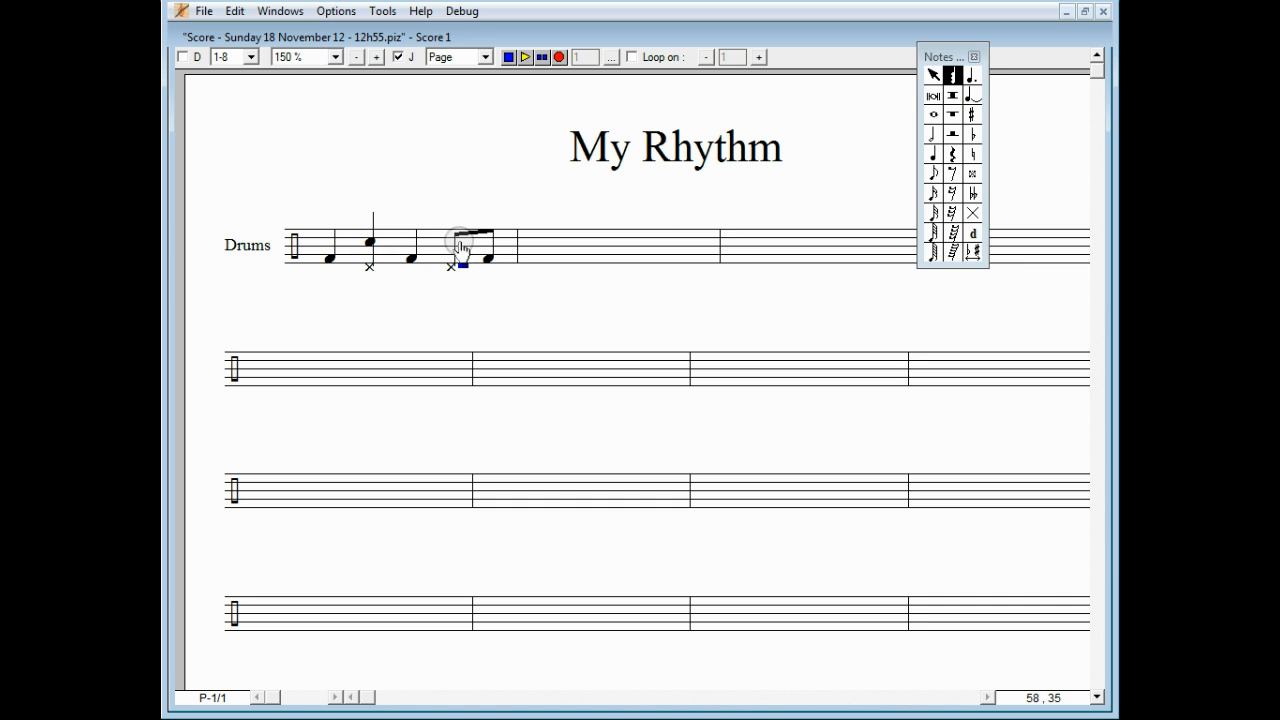
{"action": "left_click", "coordinate": [450, 246]}
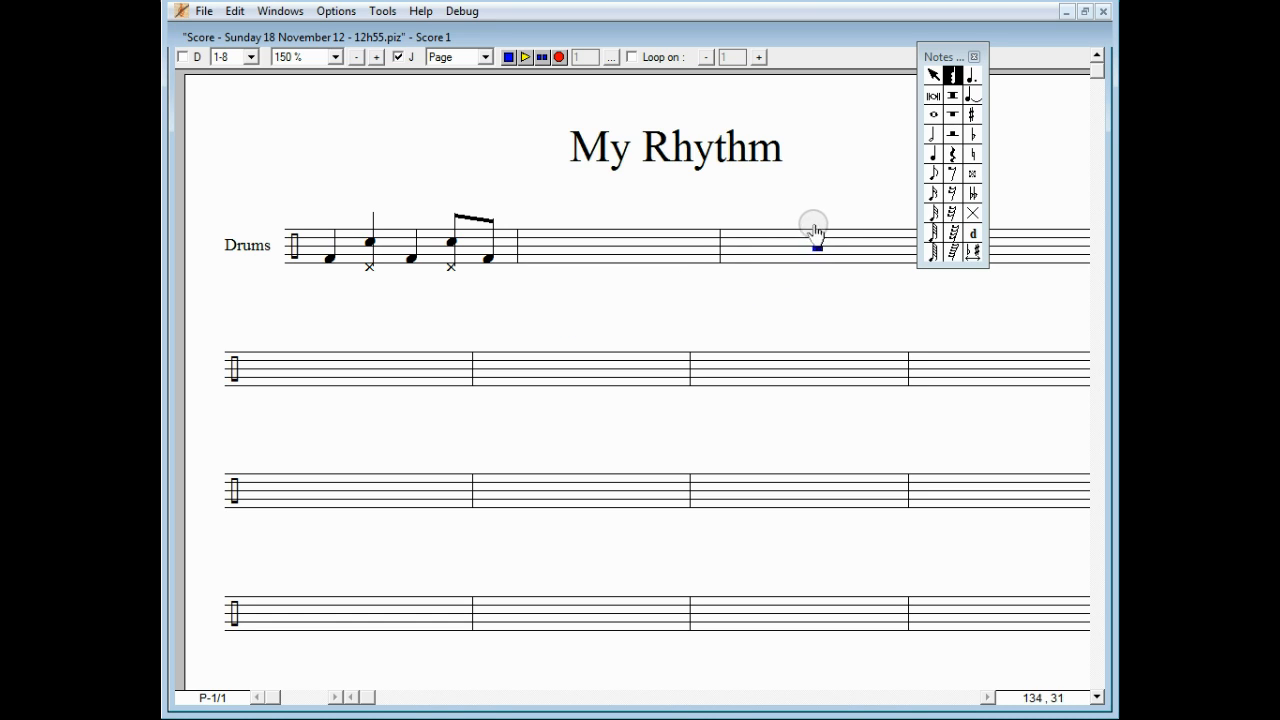
Step: Add eight hi-hat eighth notes across measure 1, turn on Loop, and play it
{"action": "left_click", "coordinate": [933, 173]}
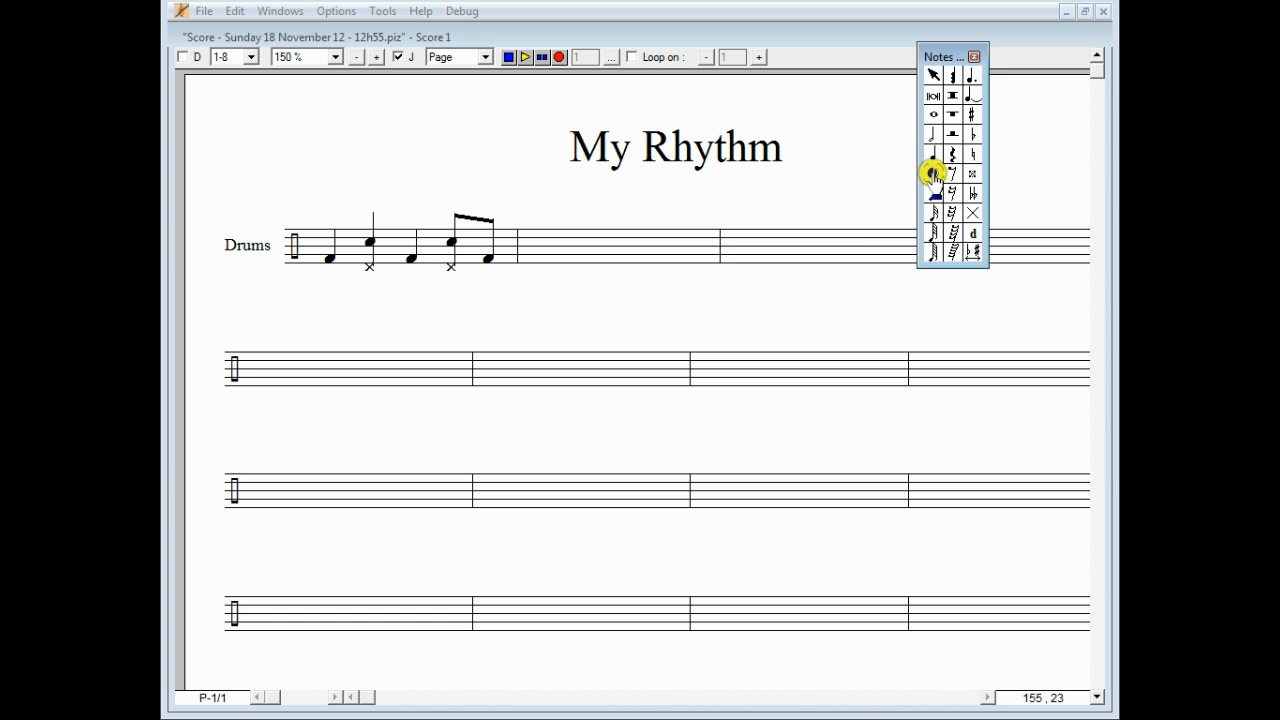
{"action": "left_click", "coordinate": [436, 231]}
{"action": "left_click", "coordinate": [436, 231]}
{"action": "left_click", "coordinate": [436, 231]}
{"action": "left_click", "coordinate": [436, 231]}
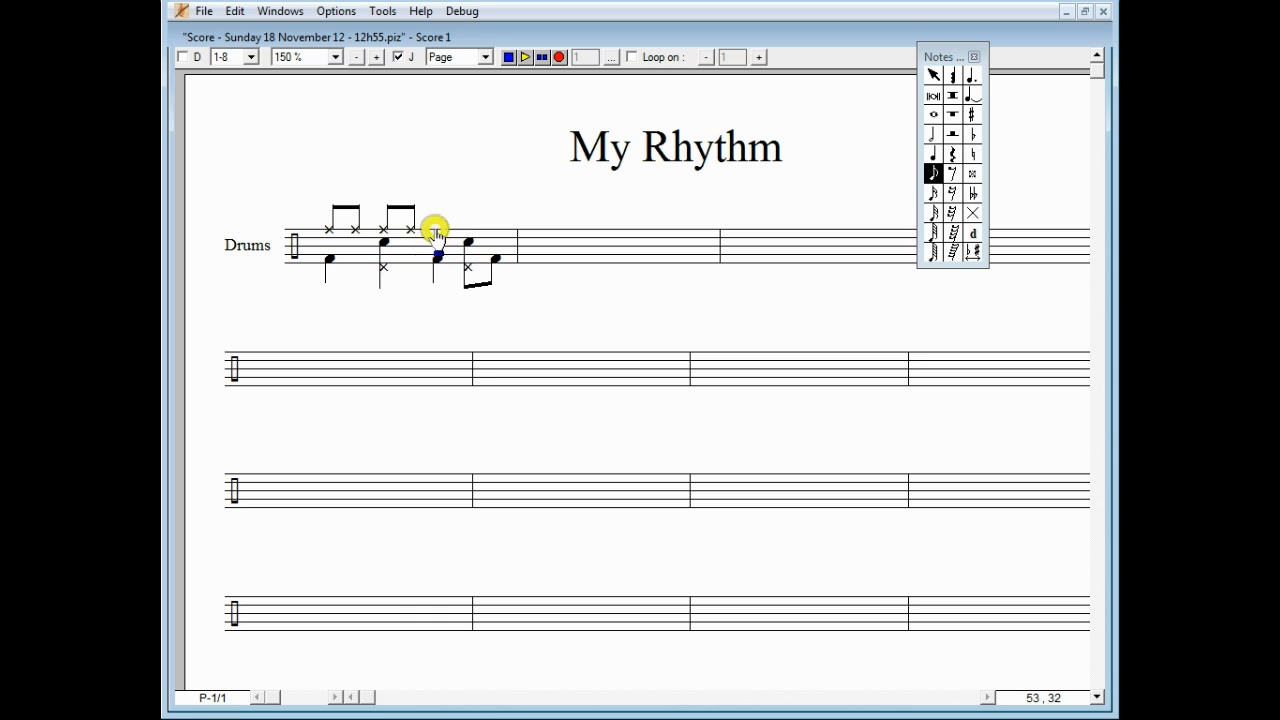
{"action": "left_click", "coordinate": [455, 231]}
{"action": "left_click", "coordinate": [485, 231]}
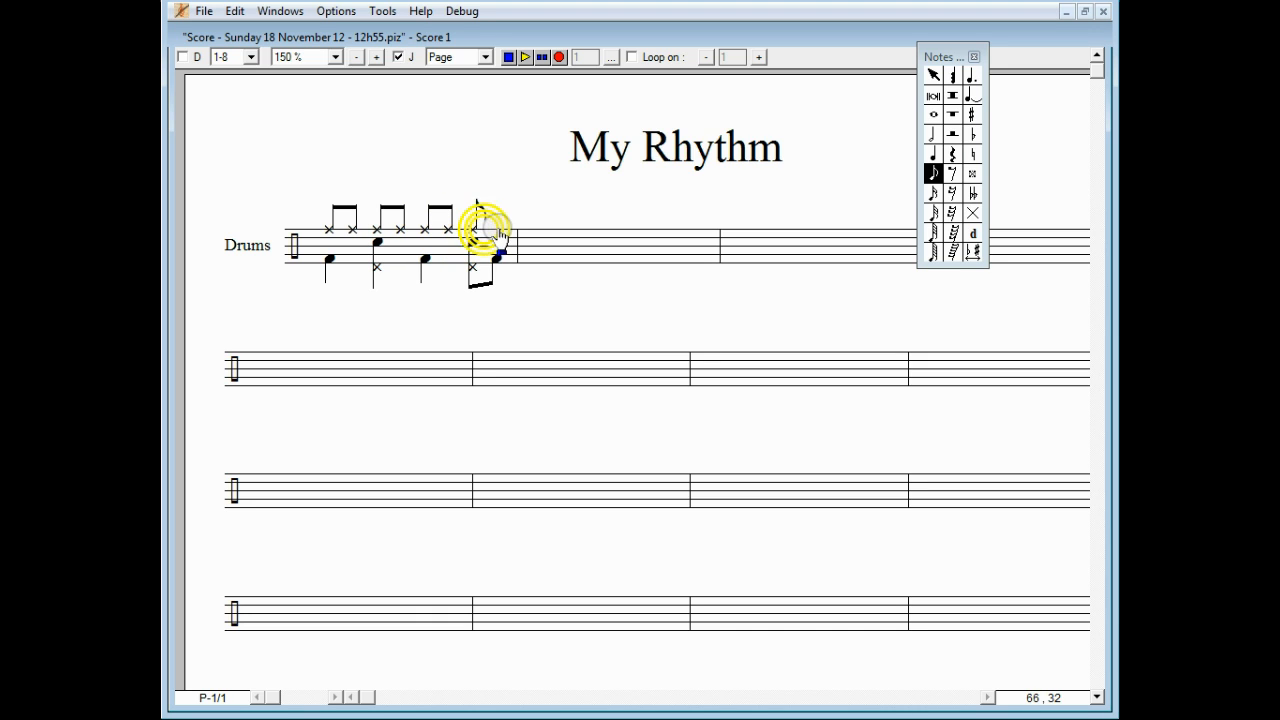
{"action": "left_click", "coordinate": [496, 231]}
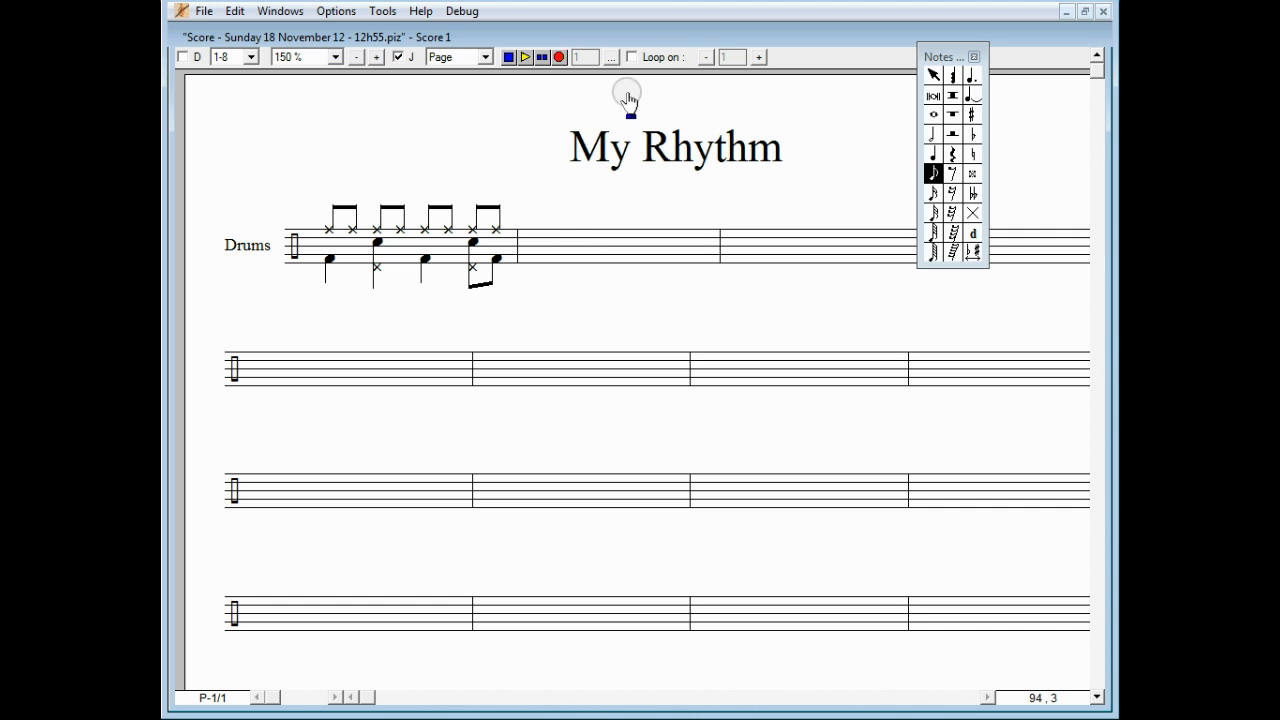
{"action": "left_click", "coordinate": [631, 57]}
{"action": "left_click", "coordinate": [526, 57]}
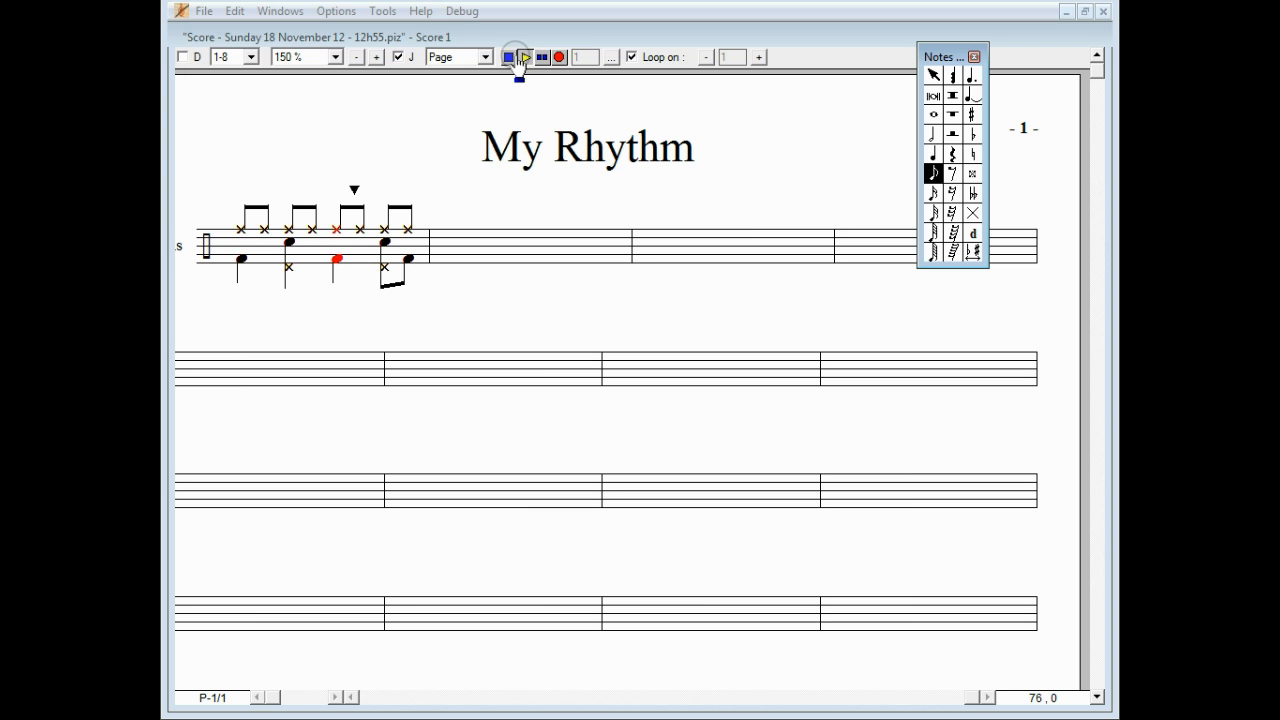
Step: Stop playback and copy measure 1's drum pattern, pasting it into measure 2
{"action": "left_click", "coordinate": [508, 58]}
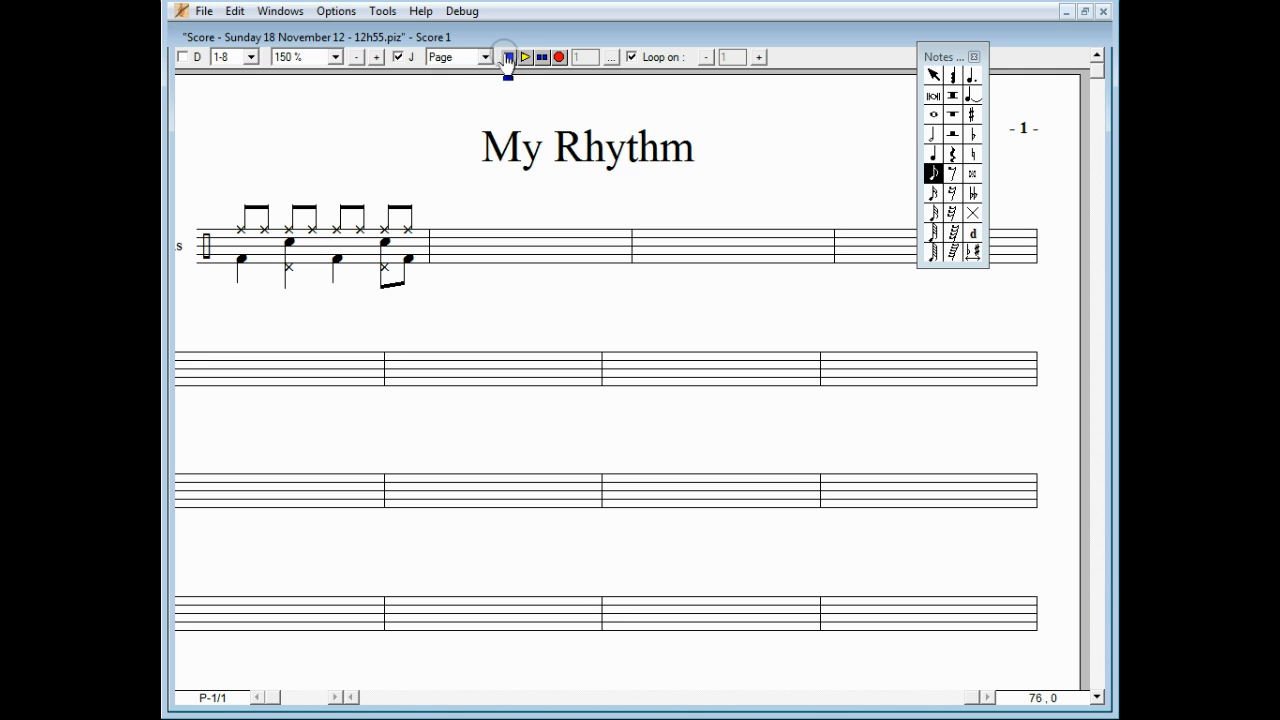
{"action": "left_click", "coordinate": [382, 11]}
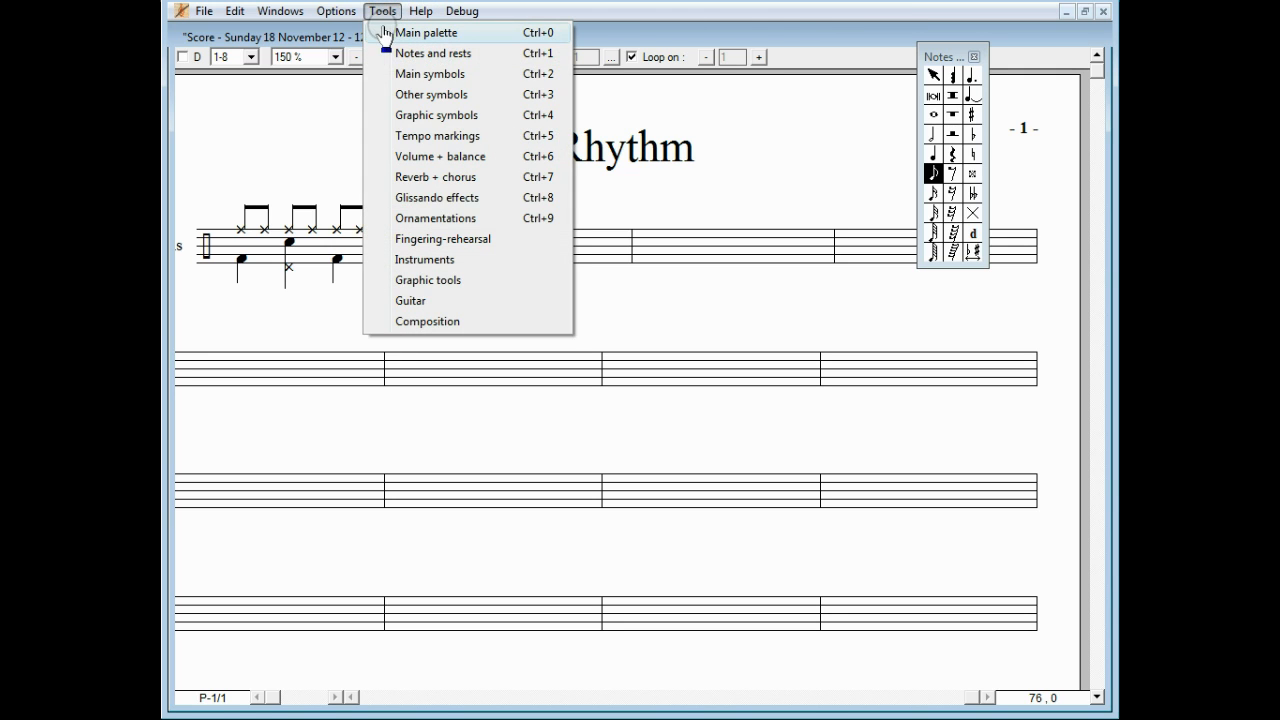
{"action": "left_click", "coordinate": [390, 33]}
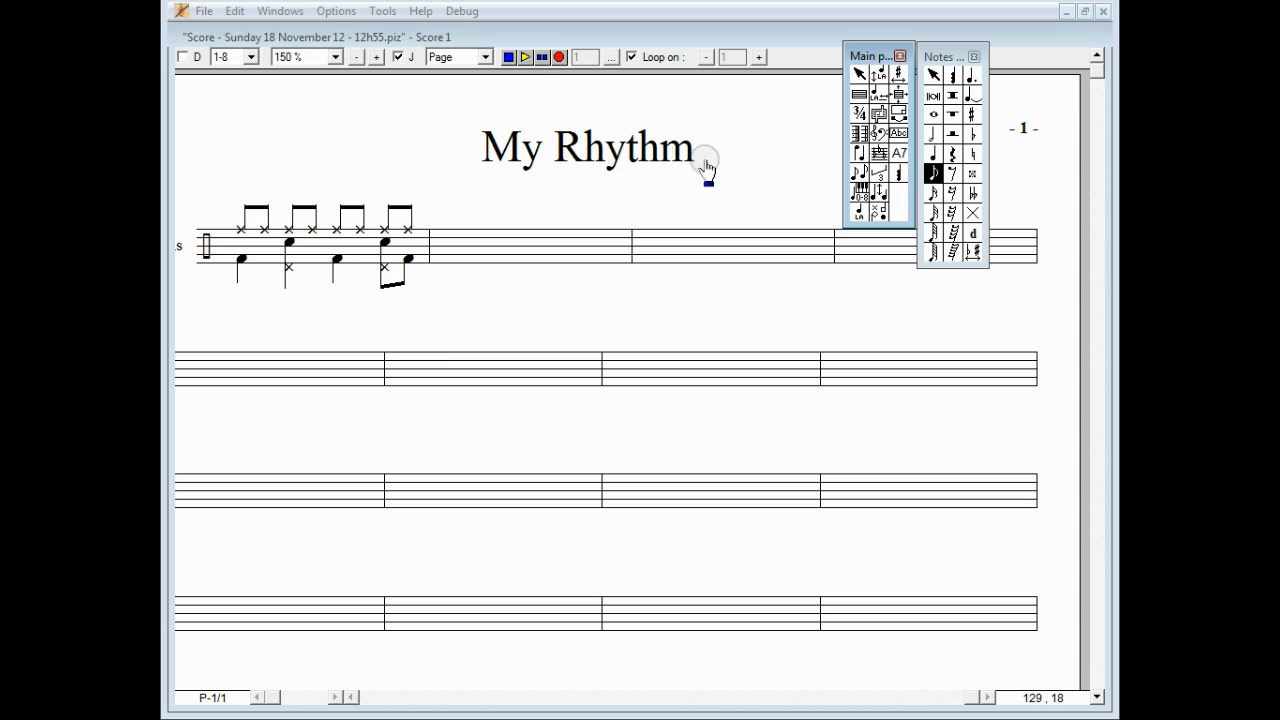
{"action": "left_click", "coordinate": [876, 115]}
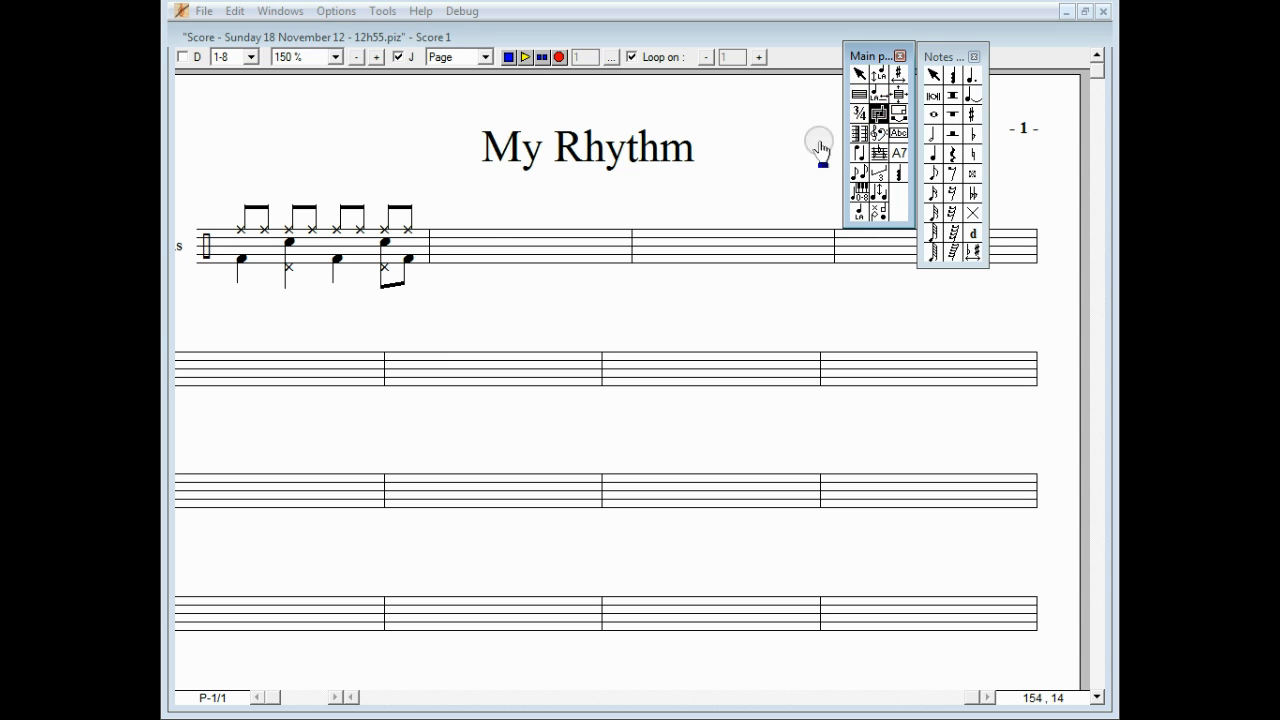
{"action": "left_click", "coordinate": [367, 253]}
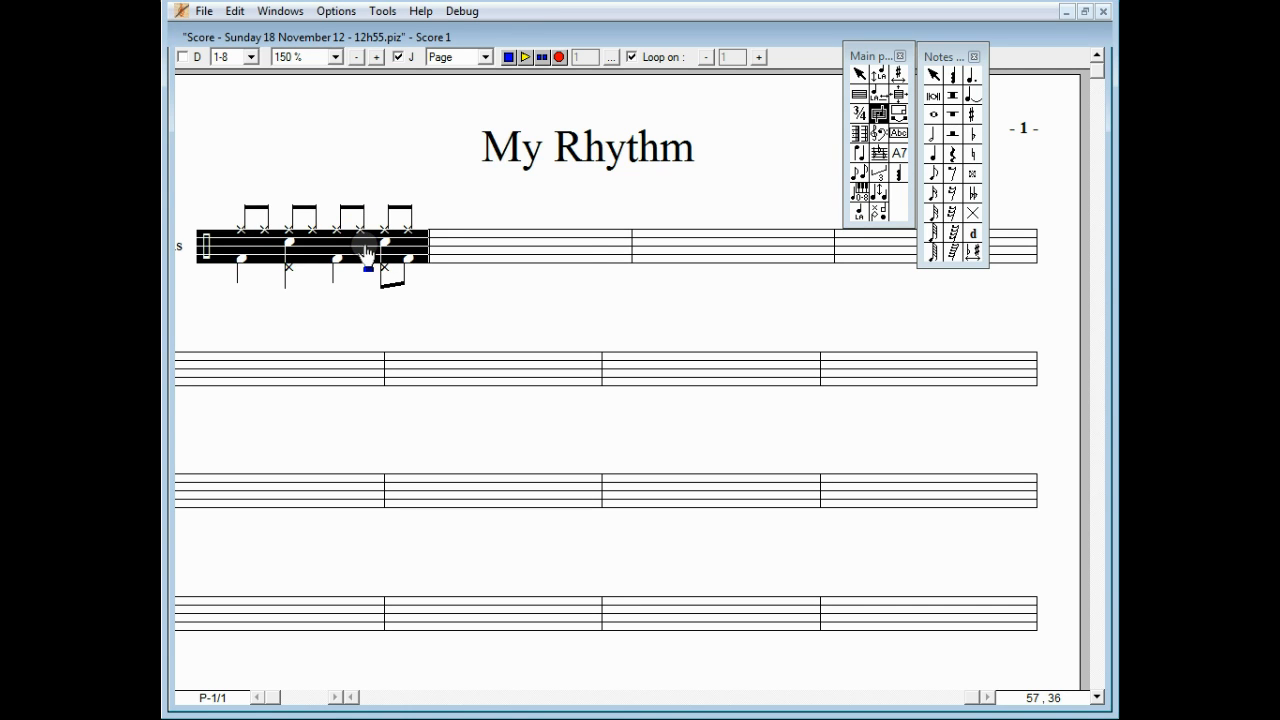
{"action": "right_click", "coordinate": [367, 253]}
{"action": "left_click", "coordinate": [408, 280]}
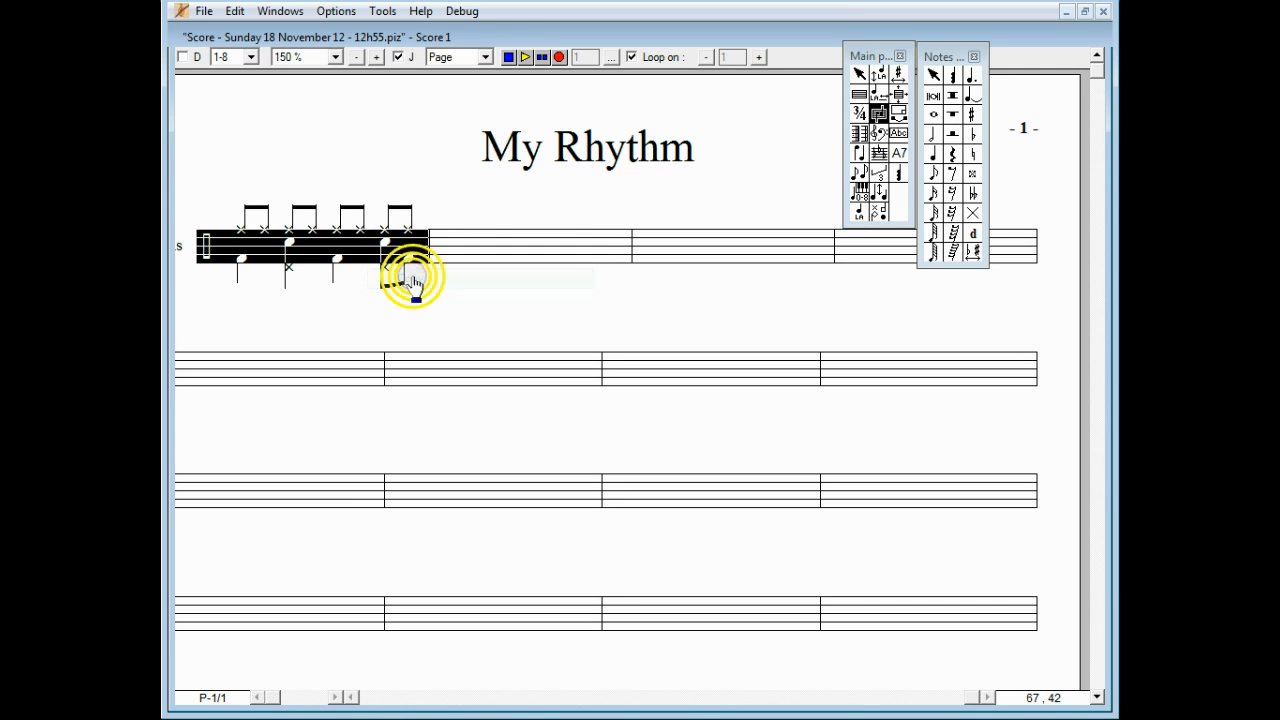
{"action": "left_click", "coordinate": [487, 256]}
{"action": "right_click", "coordinate": [487, 255]}
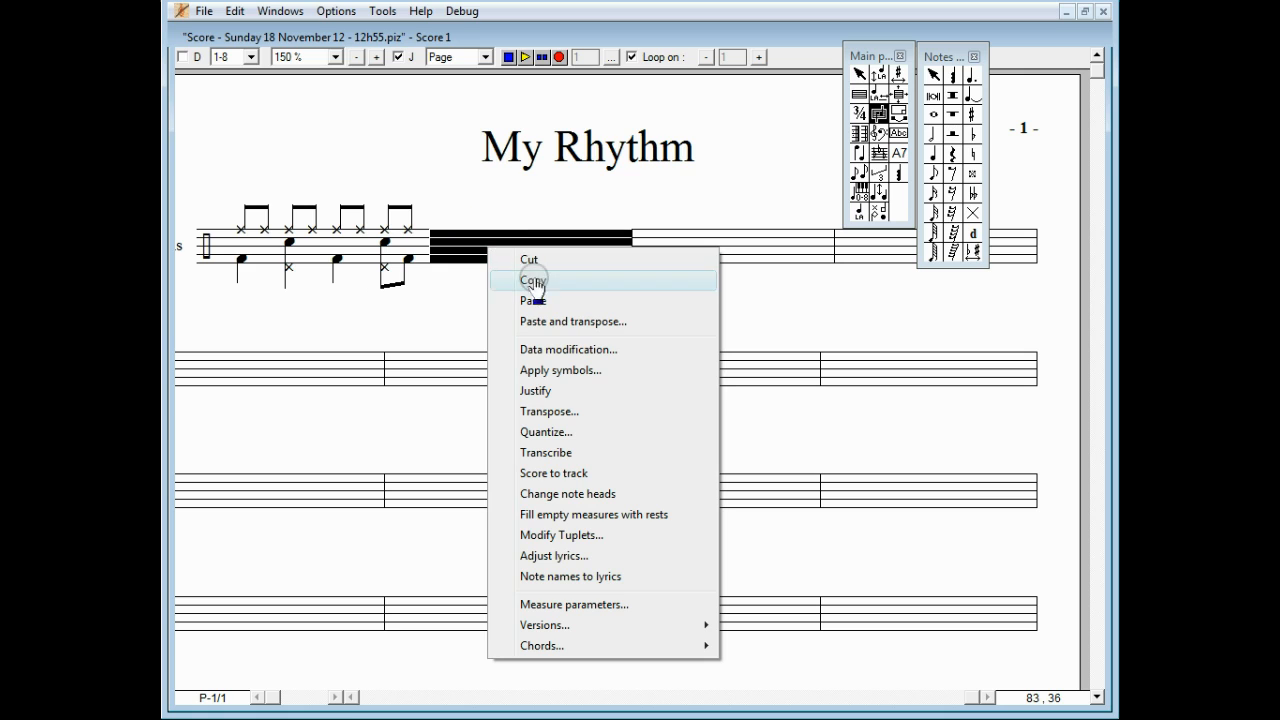
{"action": "left_click", "coordinate": [535, 301]}
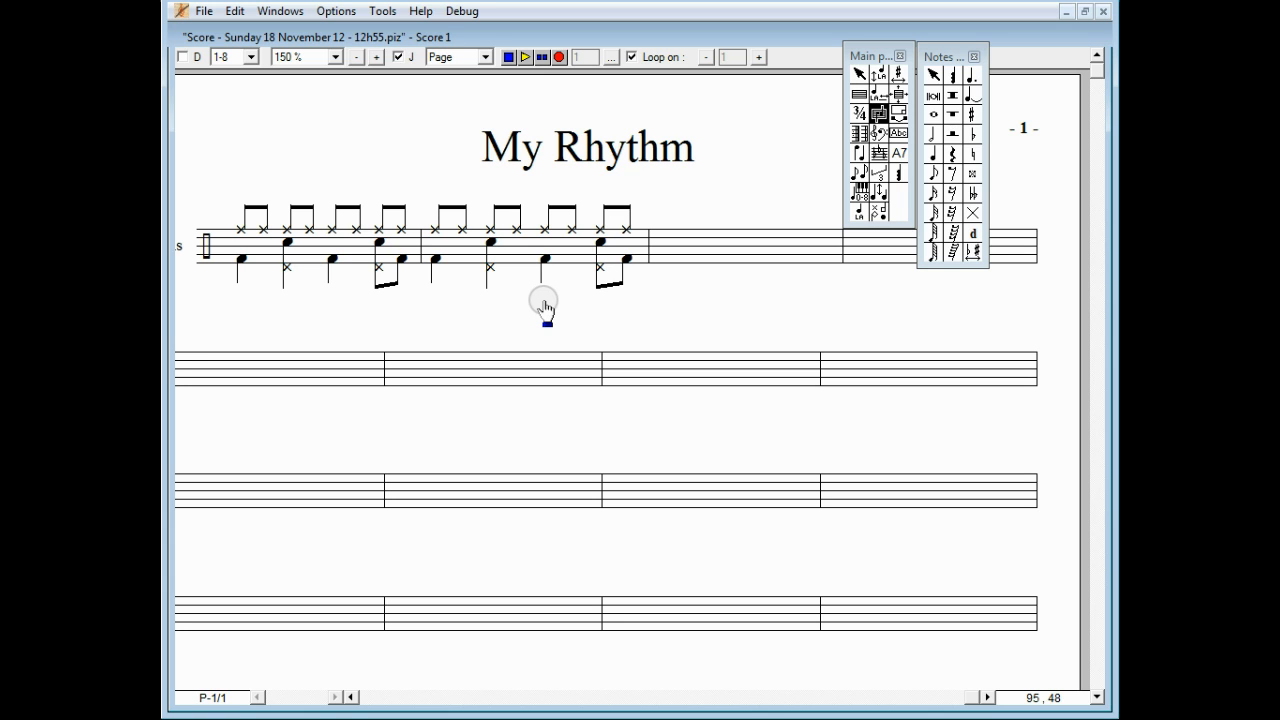
Step: Bring up the Main symbols palette and enter sixteenth-note snare hits across bar 3
{"action": "left_click", "coordinate": [381, 11]}
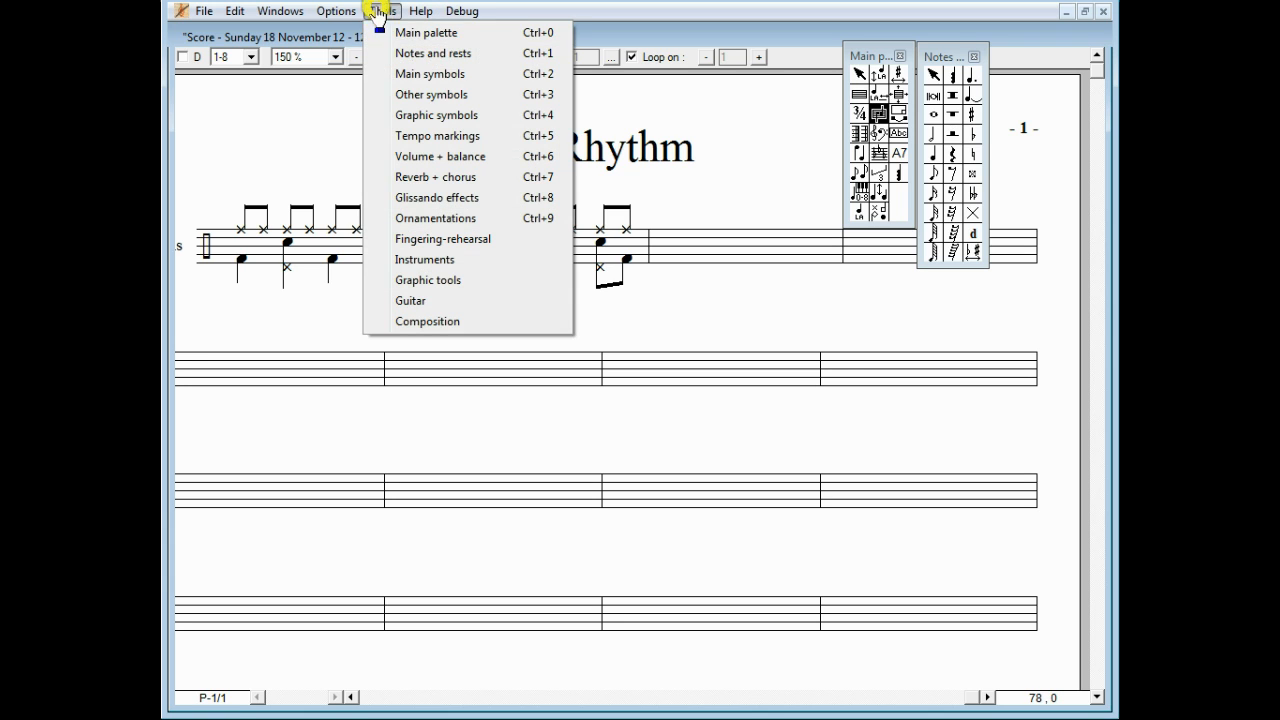
{"action": "left_click", "coordinate": [397, 76]}
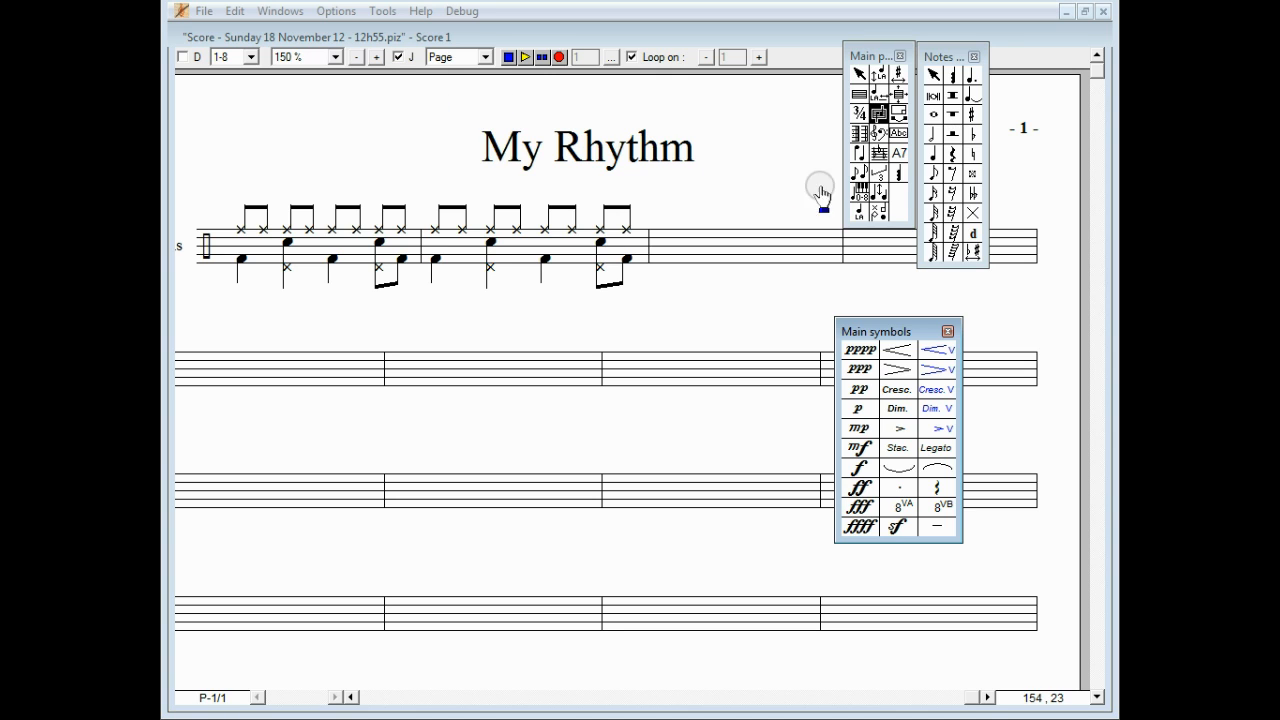
{"action": "left_click", "coordinate": [931, 194]}
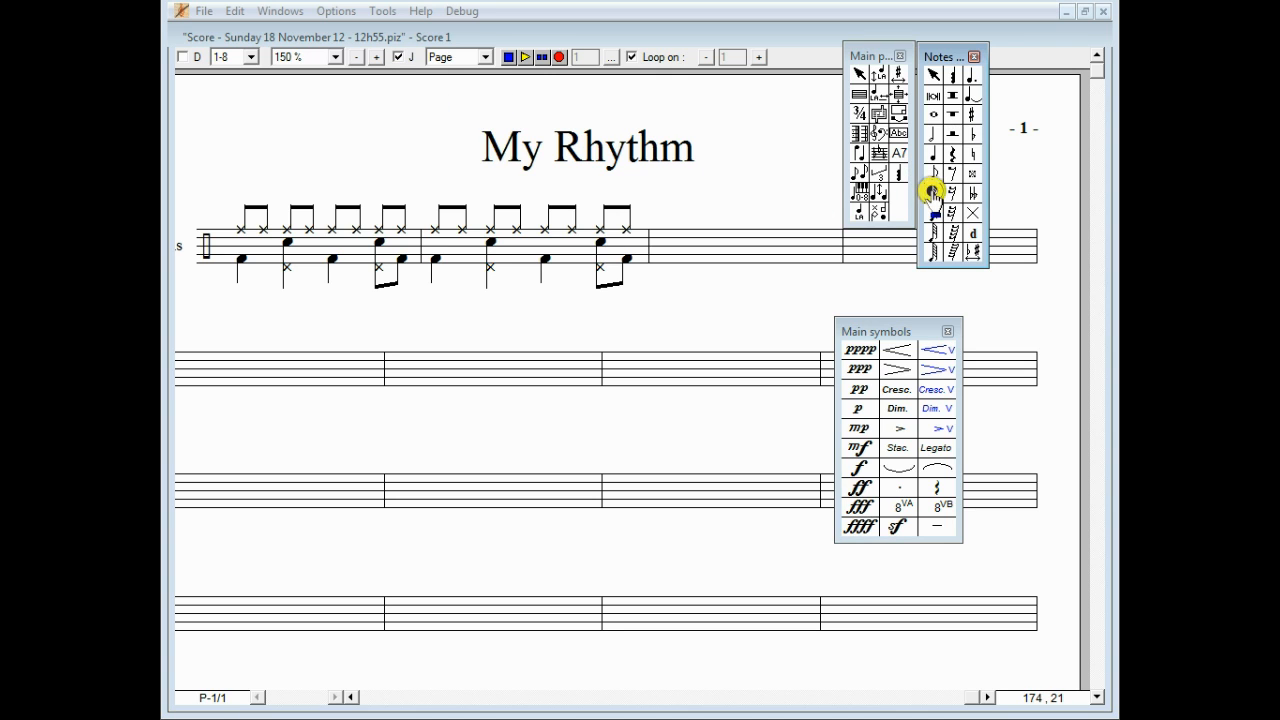
{"action": "left_click", "coordinate": [828, 244]}
{"action": "left_click", "coordinate": [828, 244]}
{"action": "left_click", "coordinate": [828, 244]}
{"action": "left_click", "coordinate": [828, 244]}
{"action": "left_click", "coordinate": [828, 244]}
{"action": "left_click", "coordinate": [828, 244]}
{"action": "left_click", "coordinate": [828, 244]}
{"action": "left_click", "coordinate": [828, 244]}
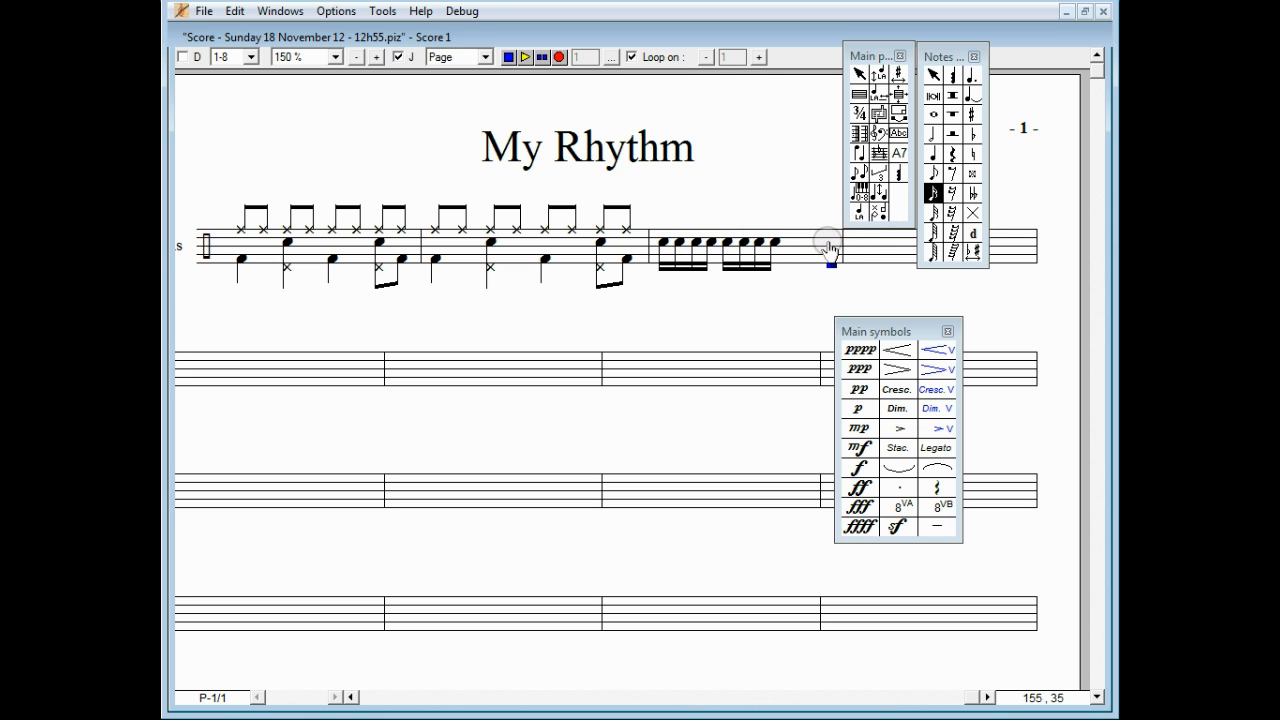
Step: End bar 3 with a quarter note stacked with an X-head hit
{"action": "left_click", "coordinate": [932, 153]}
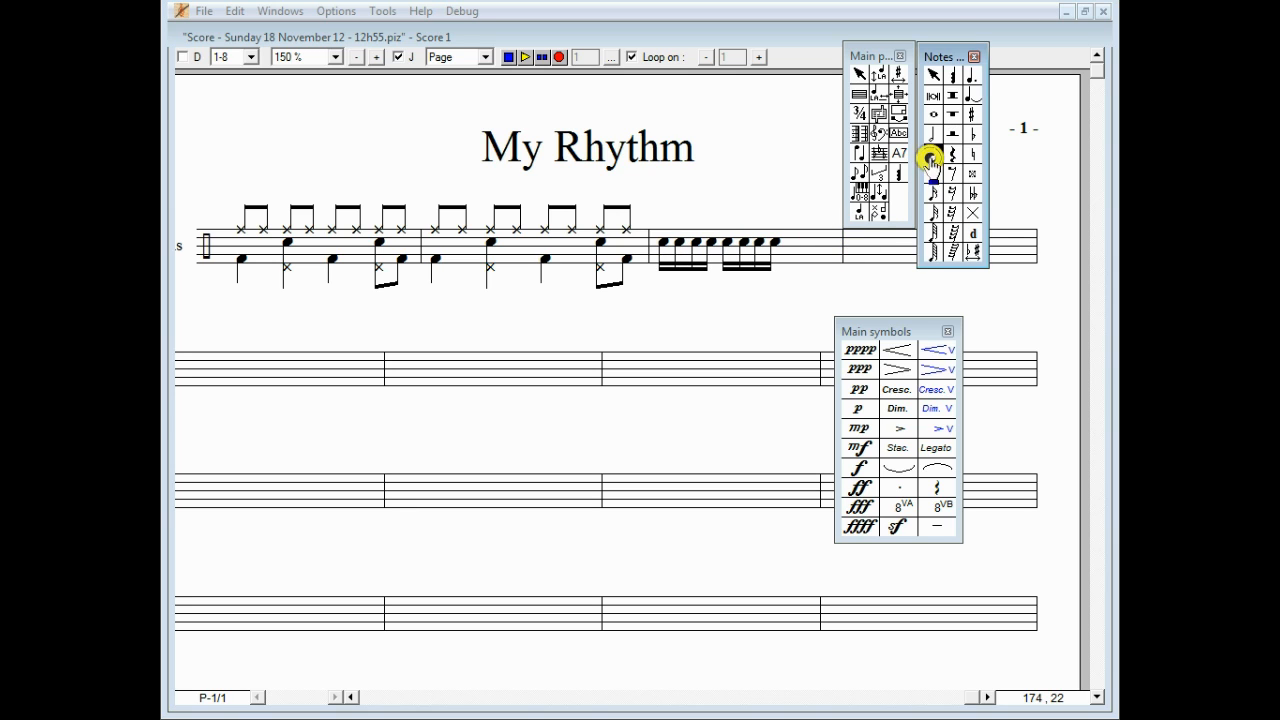
{"action": "left_click", "coordinate": [823, 251]}
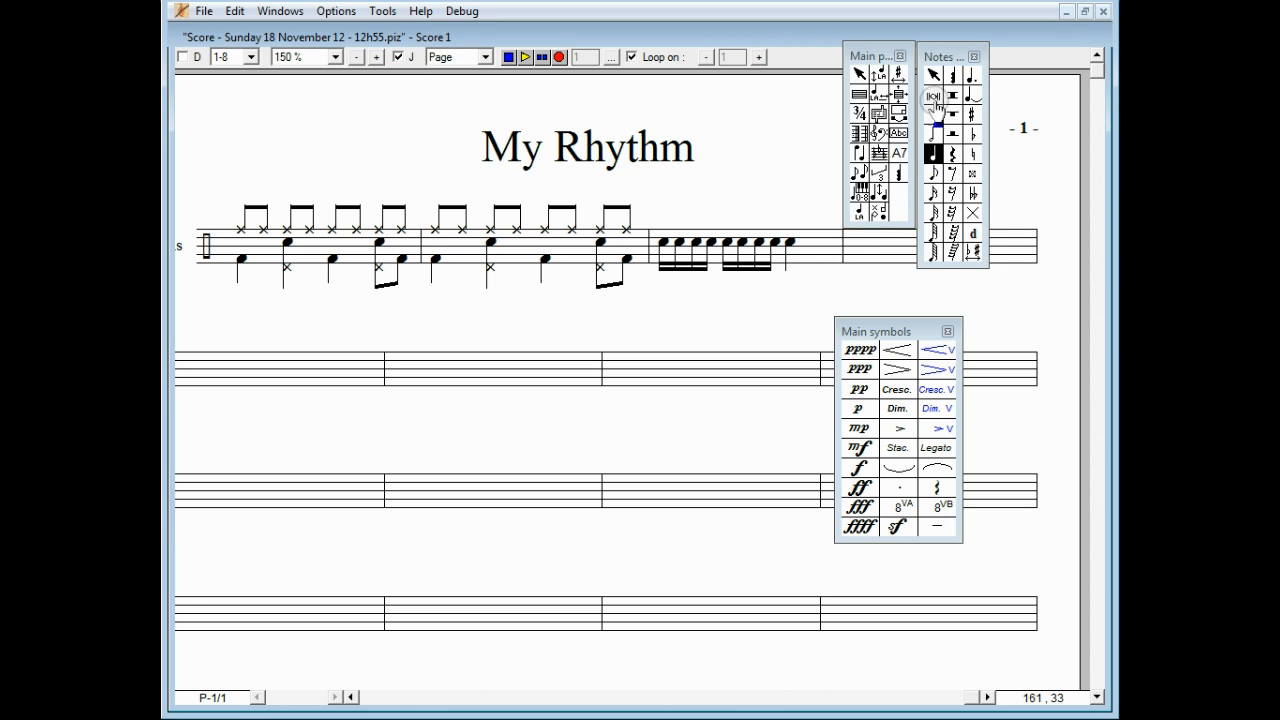
{"action": "left_click", "coordinate": [952, 75]}
{"action": "left_click", "coordinate": [795, 240]}
{"action": "left_click", "coordinate": [790, 232]}
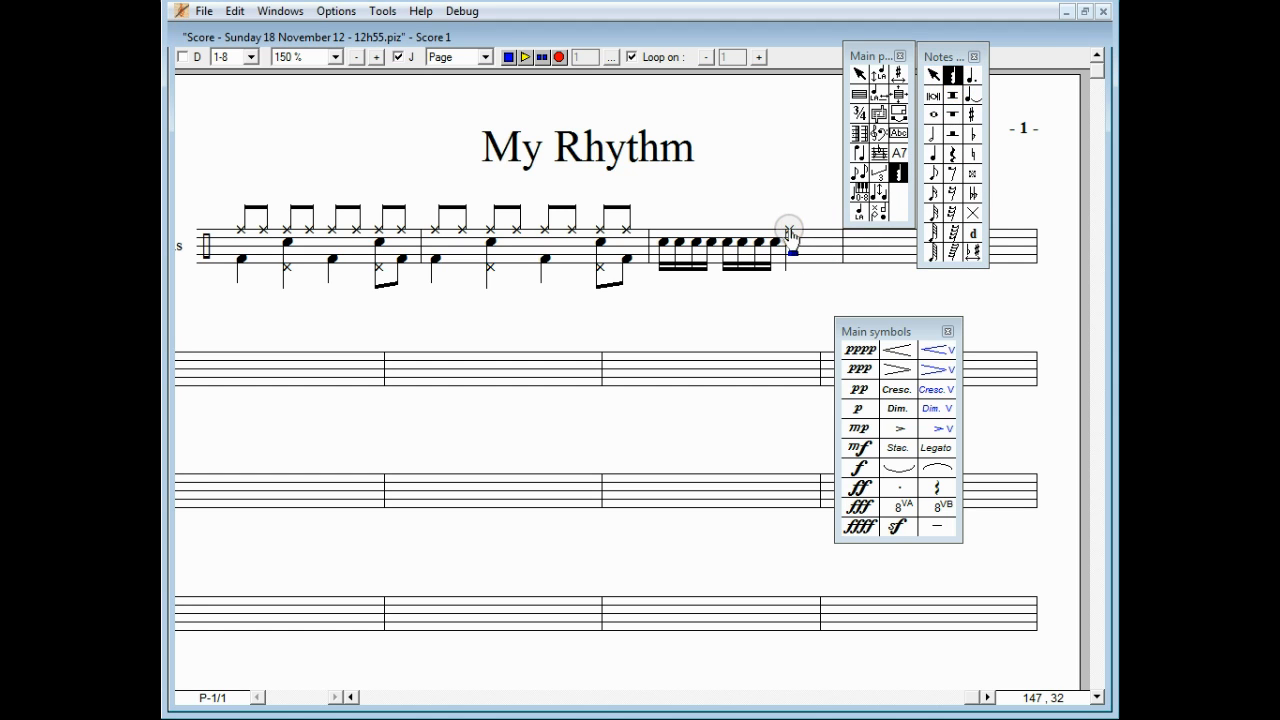
Step: Put a pp below the staff and stretch a crescendo hairpin under the sixteenth notes
{"action": "left_click", "coordinate": [858, 389]}
{"action": "left_click", "coordinate": [665, 252]}
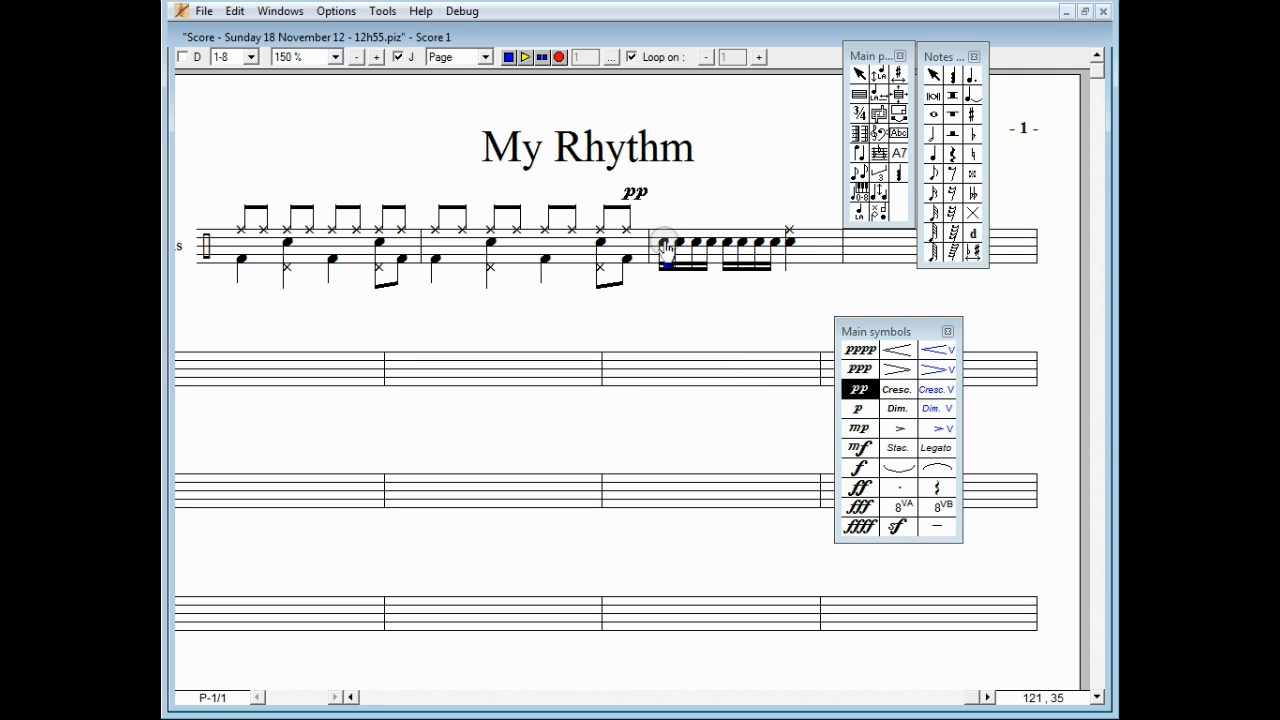
{"action": "left_click_drag", "start_coordinate": [656, 219], "coordinate": [657, 292]}
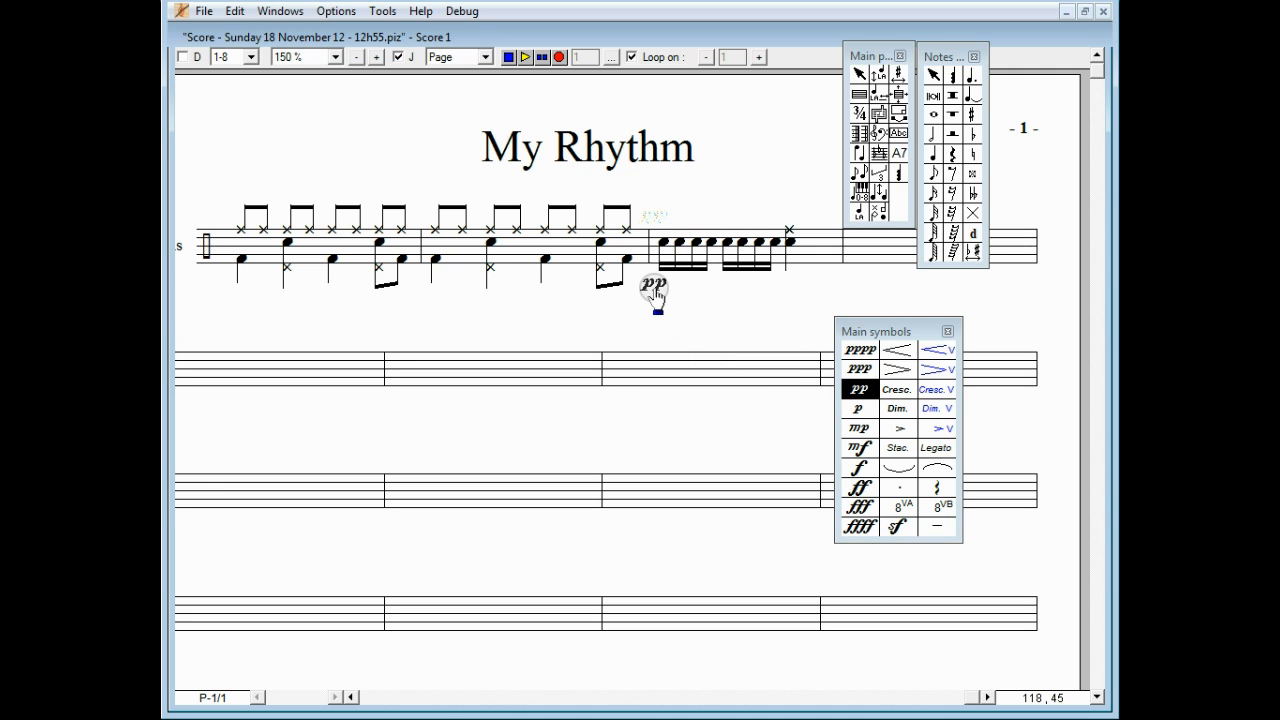
{"action": "left_click", "coordinate": [896, 352]}
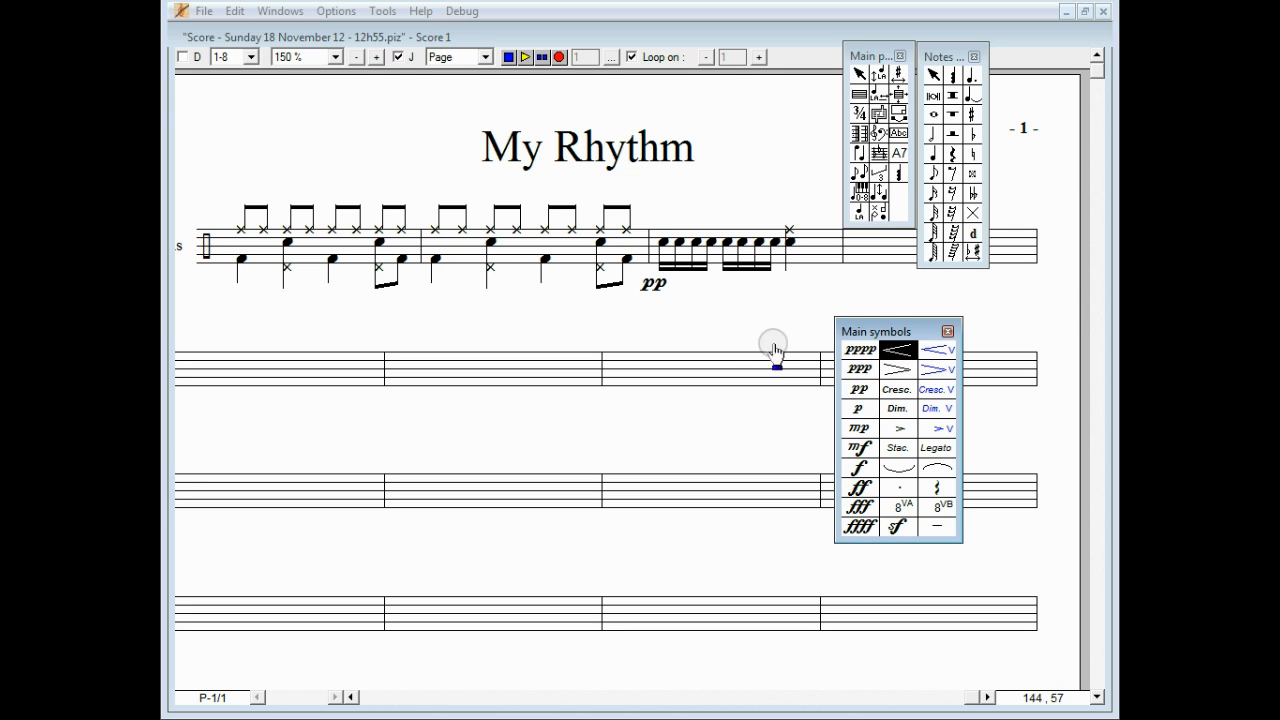
{"action": "left_click", "coordinate": [679, 243]}
{"action": "left_click_drag", "start_coordinate": [700, 214], "coordinate": [783, 298]}
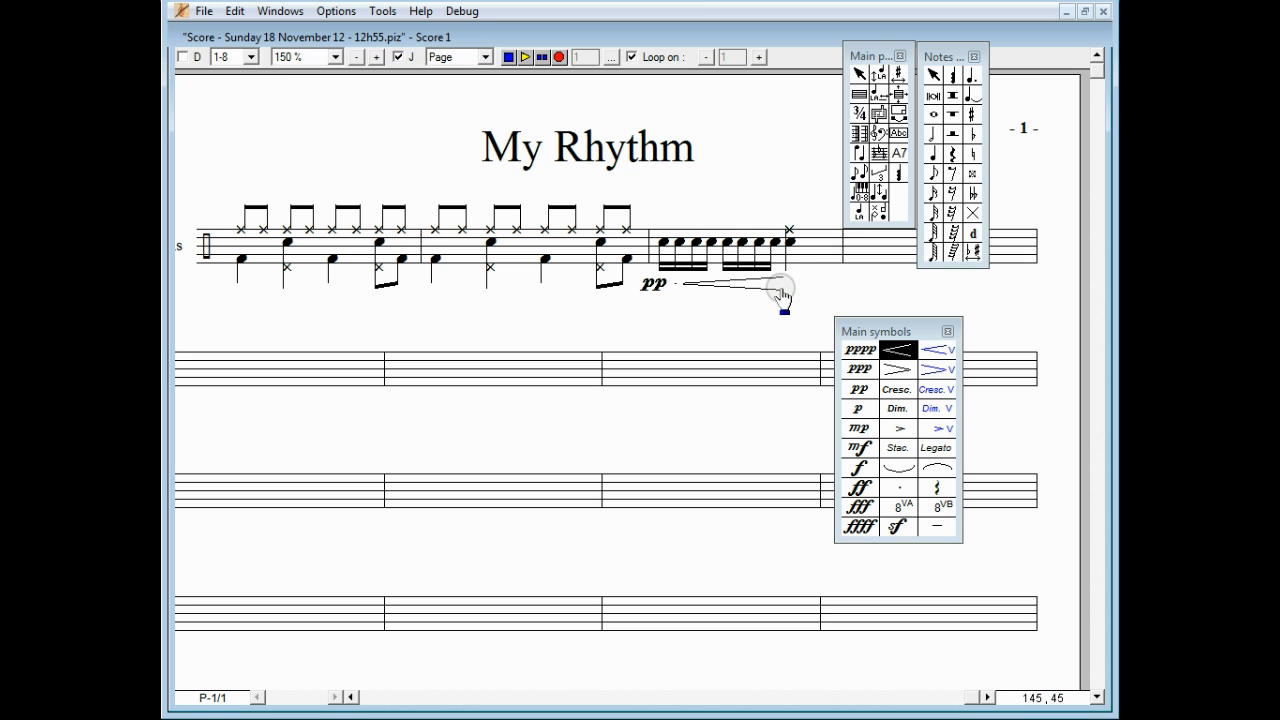
Step: Accent the measure's last note and turn off Loop on
{"action": "left_click", "coordinate": [898, 428]}
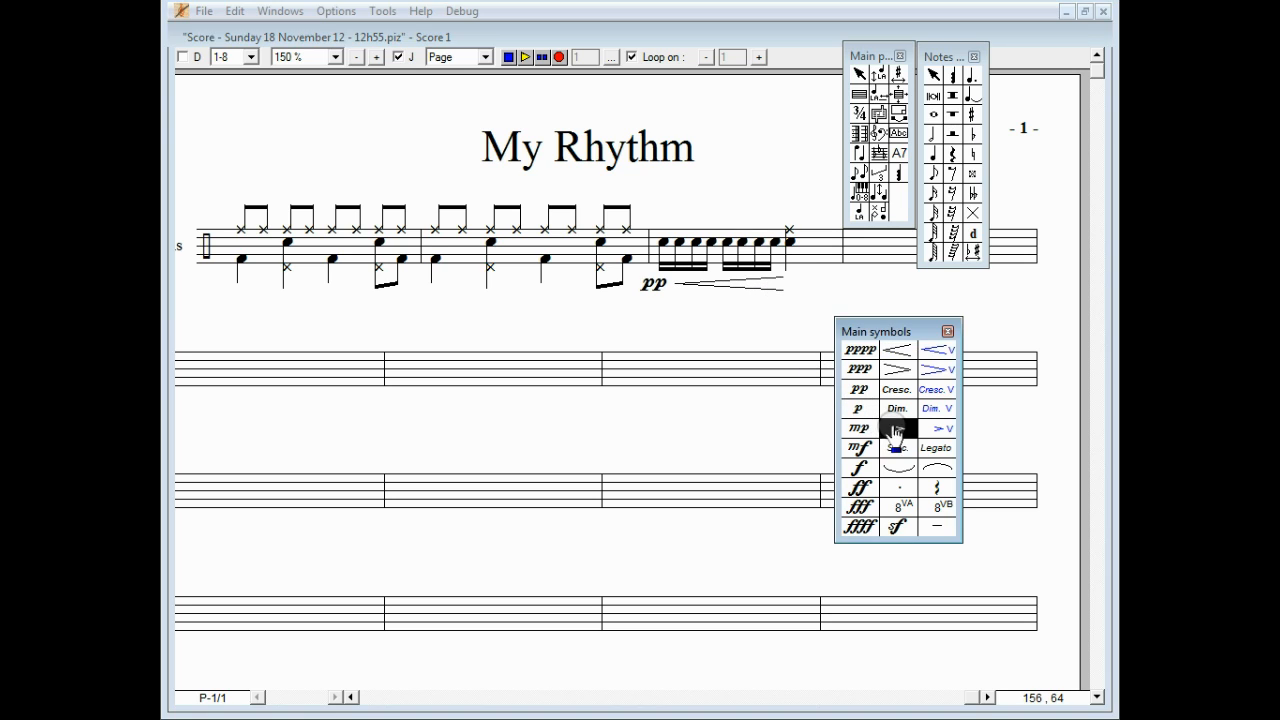
{"action": "left_click", "coordinate": [808, 240]}
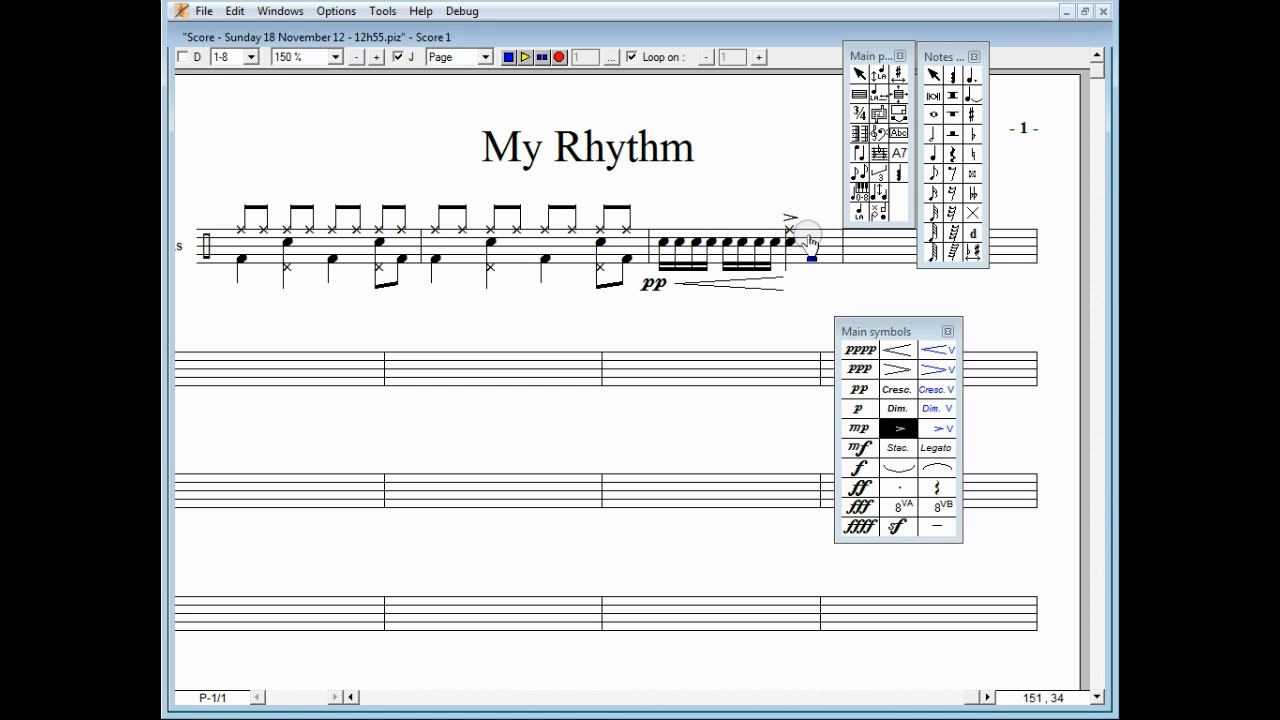
{"action": "left_click", "coordinate": [631, 57]}
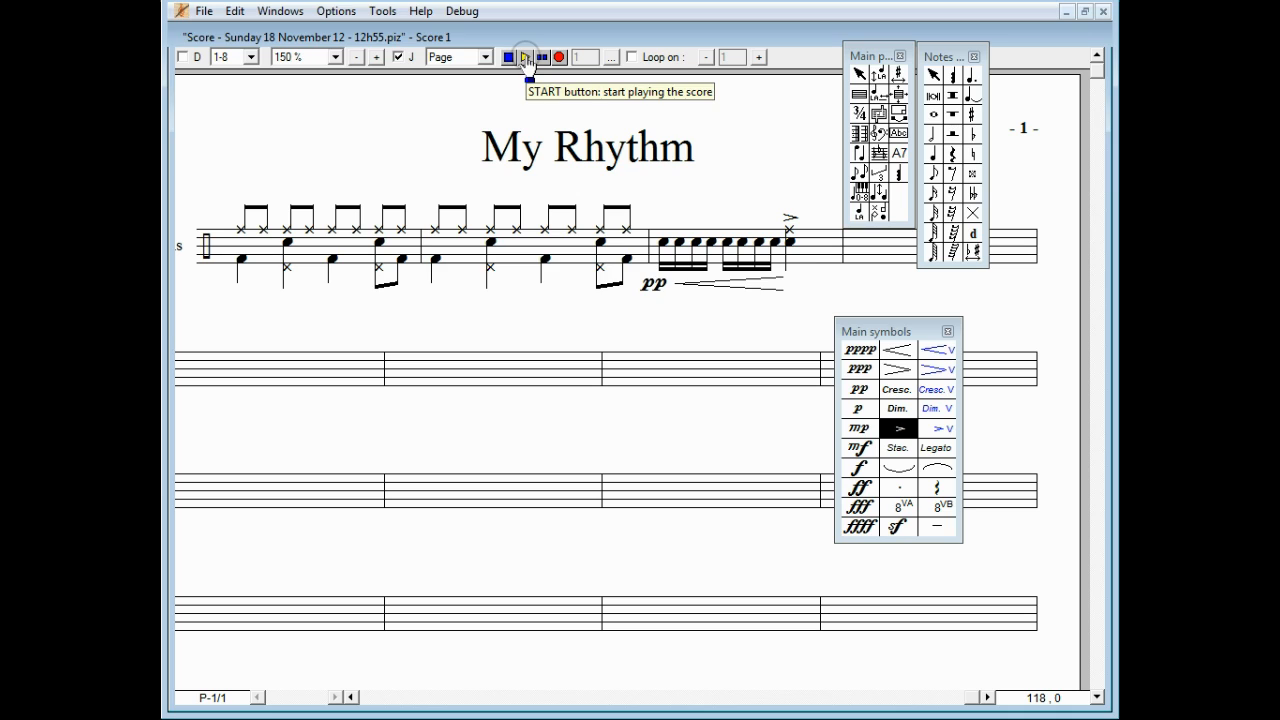
Step: Play the My Rhythm drum score, then stop playback
{"action": "left_click", "coordinate": [525, 57]}
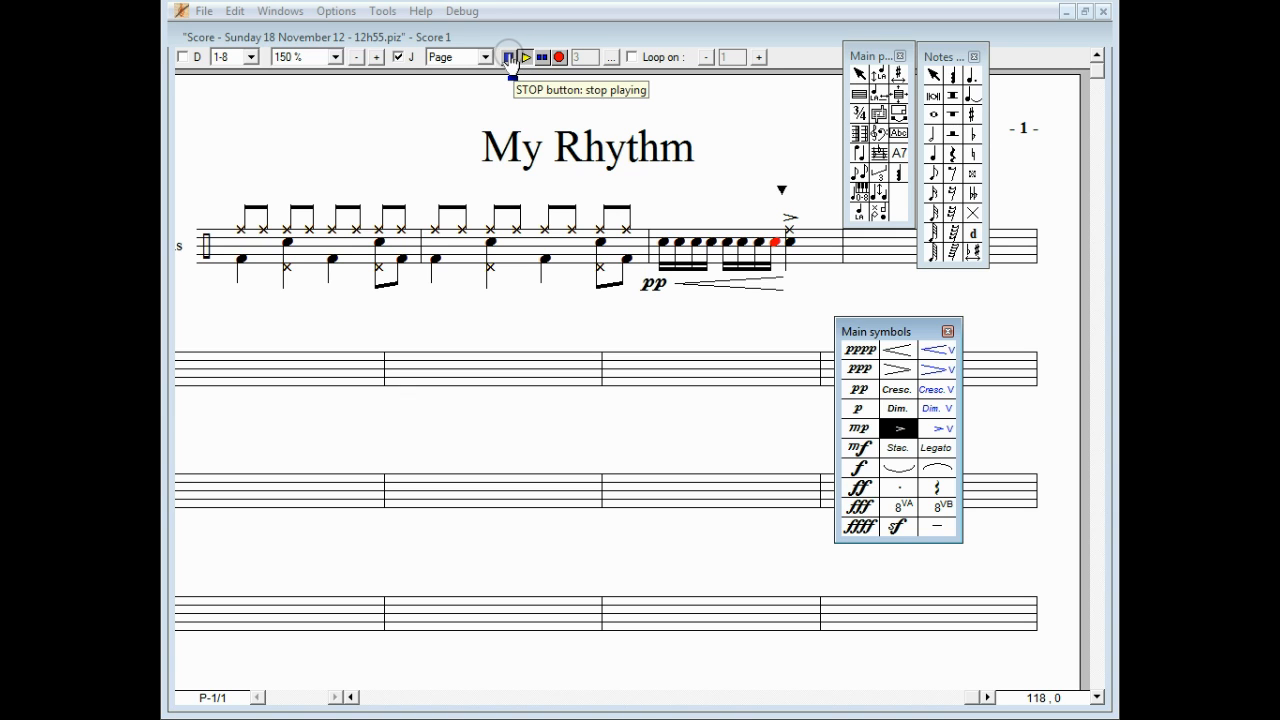
{"action": "left_click", "coordinate": [507, 57]}
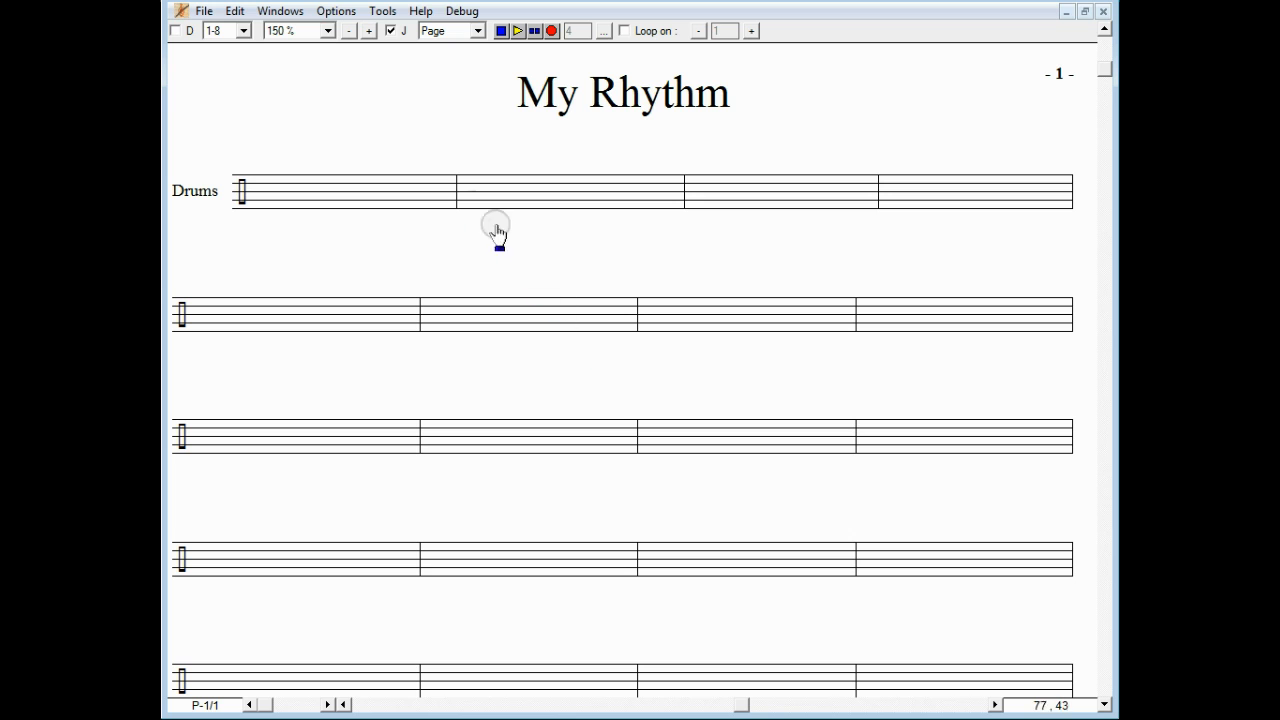
Step: Open the drum Graphic editor, move it lower, and shrink the score window above it
{"action": "left_click", "coordinate": [288, 13]}
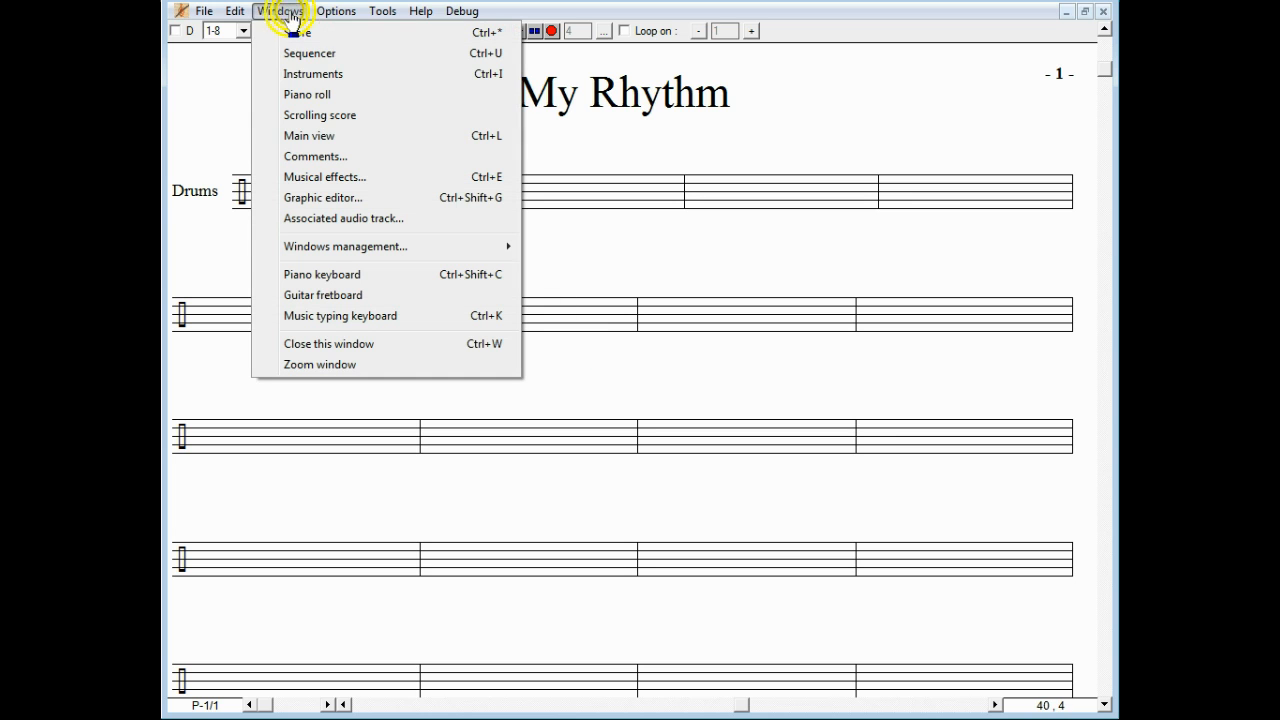
{"action": "left_click", "coordinate": [312, 197]}
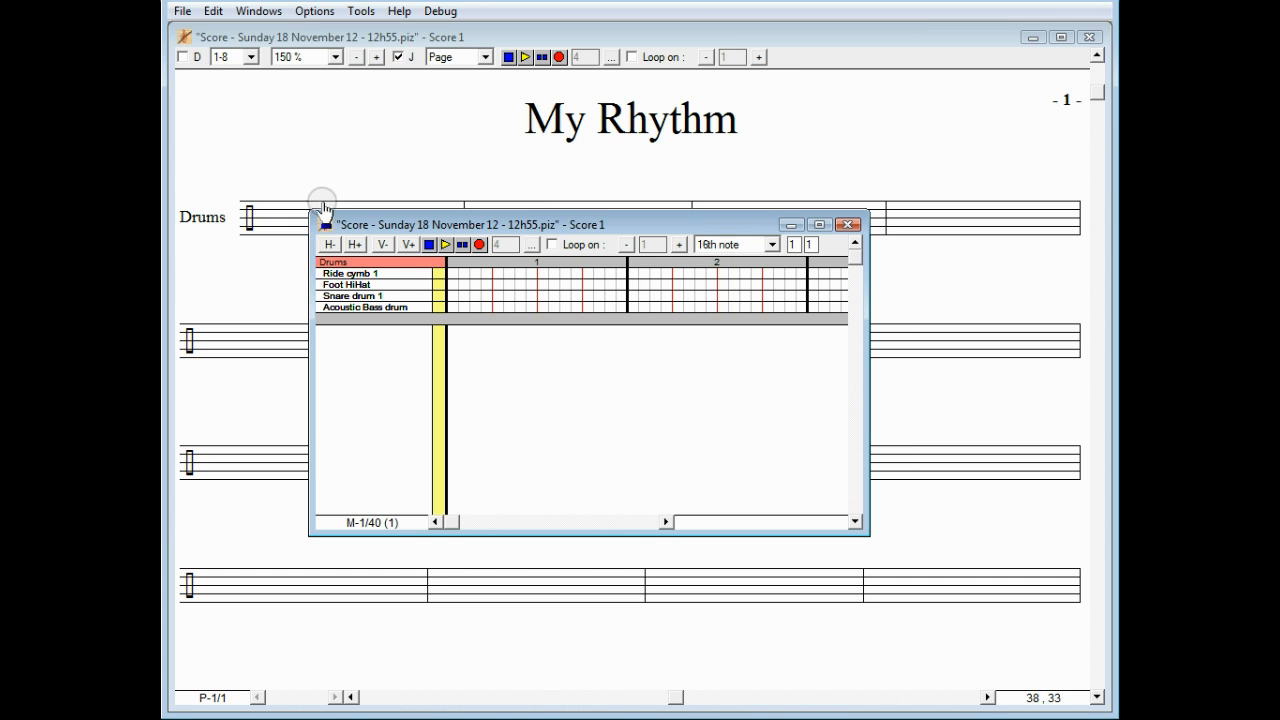
{"action": "left_click_drag", "start_coordinate": [368, 226], "coordinate": [237, 395]}
{"action": "left_click_drag", "start_coordinate": [1101, 706], "coordinate": [747, 362]}
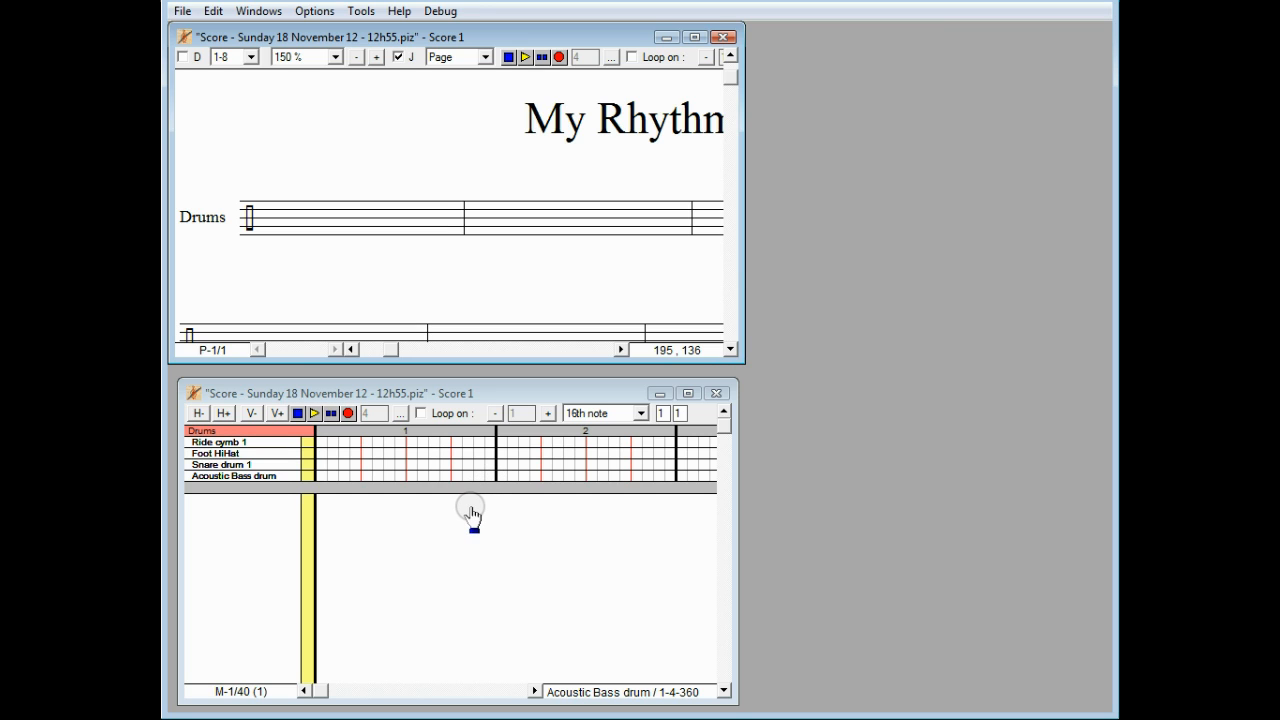
Step: Enter five Acoustic Bass drum hits across the first grid measure
{"action": "left_click", "coordinate": [321, 477]}
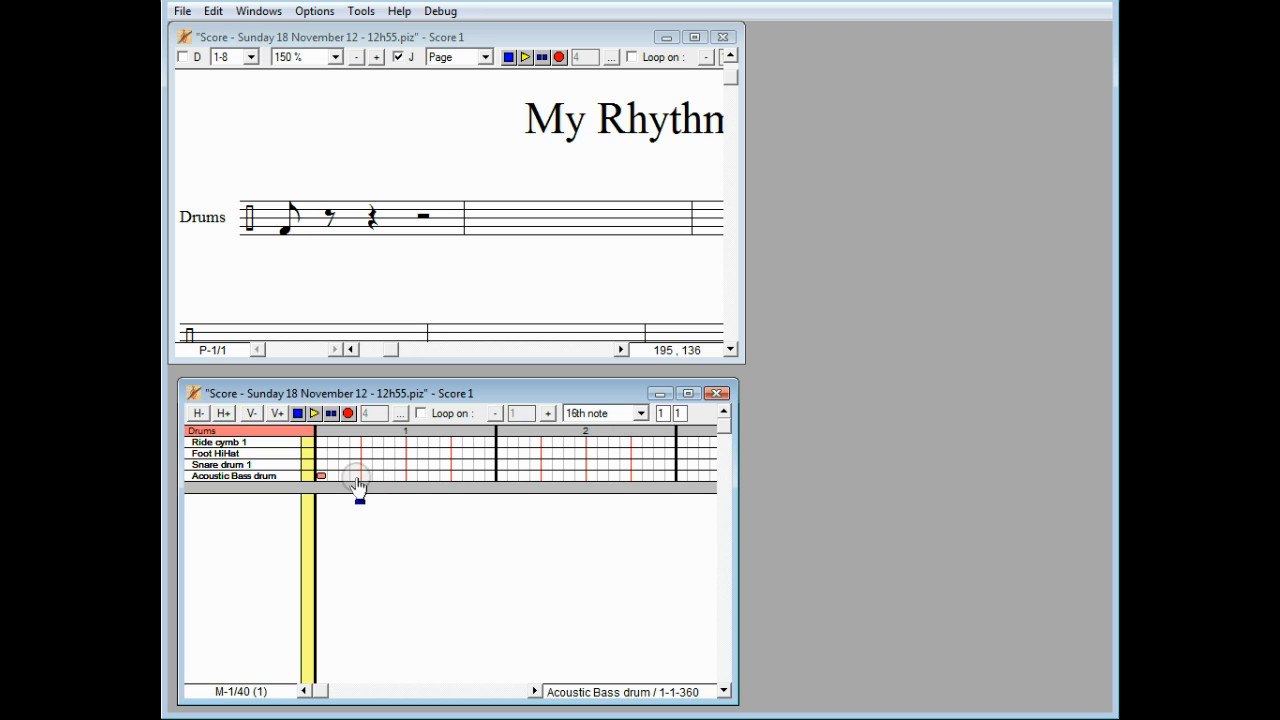
{"action": "left_click", "coordinate": [356, 477]}
{"action": "left_click", "coordinate": [367, 477]}
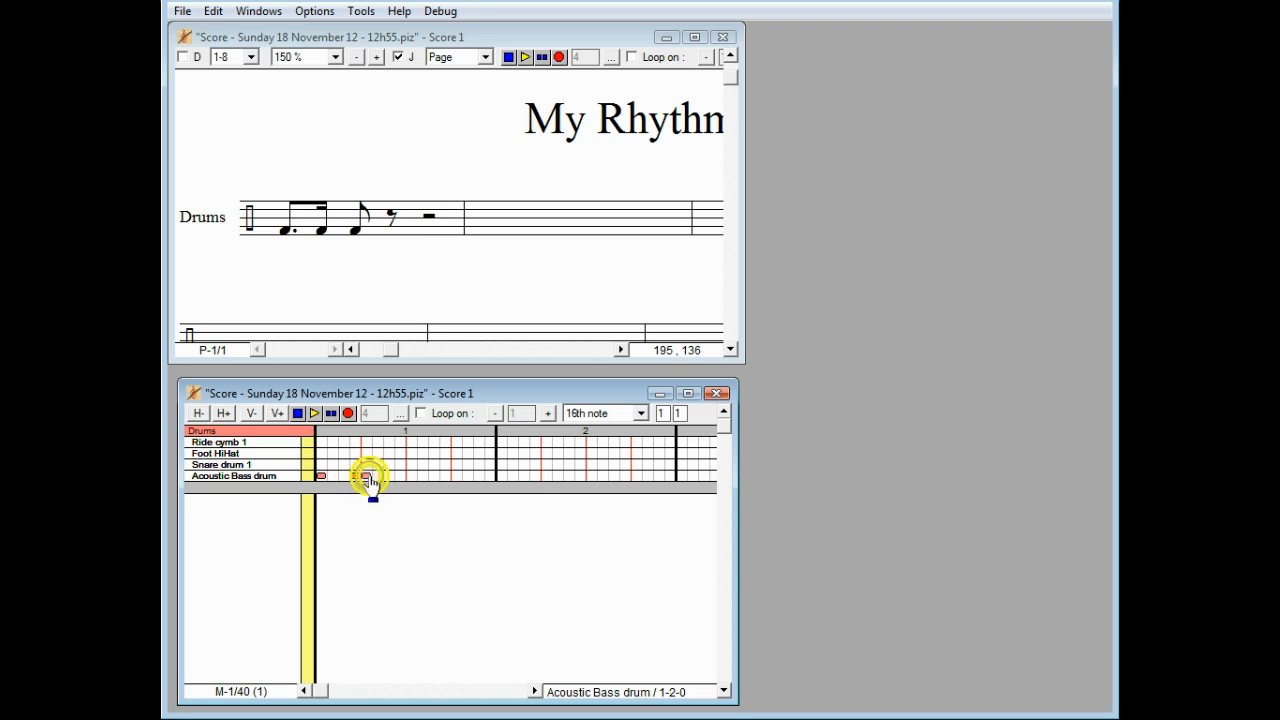
{"action": "left_click", "coordinate": [400, 477]}
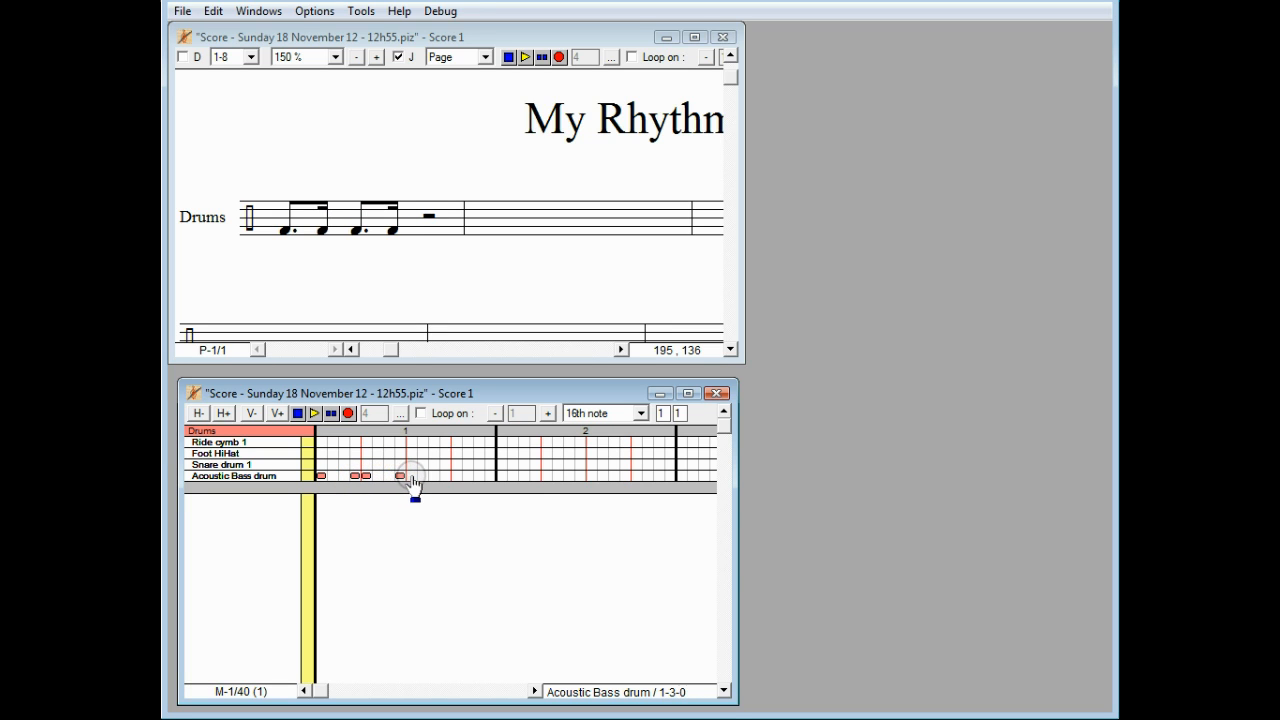
{"action": "left_click", "coordinate": [456, 478]}
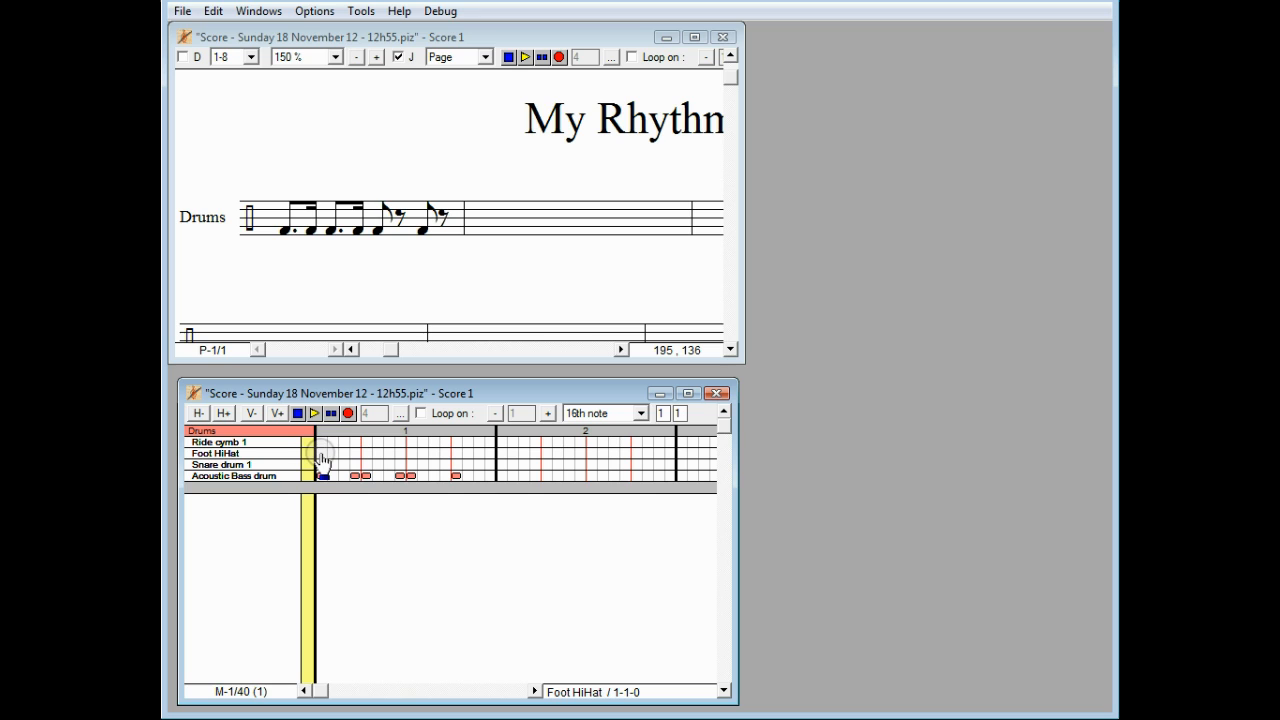
Step: Add Foot HiHat hits on each beat with Ride cymb 1 hits between, then open Playing options
{"action": "left_click", "coordinate": [320, 454]}
{"action": "left_click", "coordinate": [343, 442]}
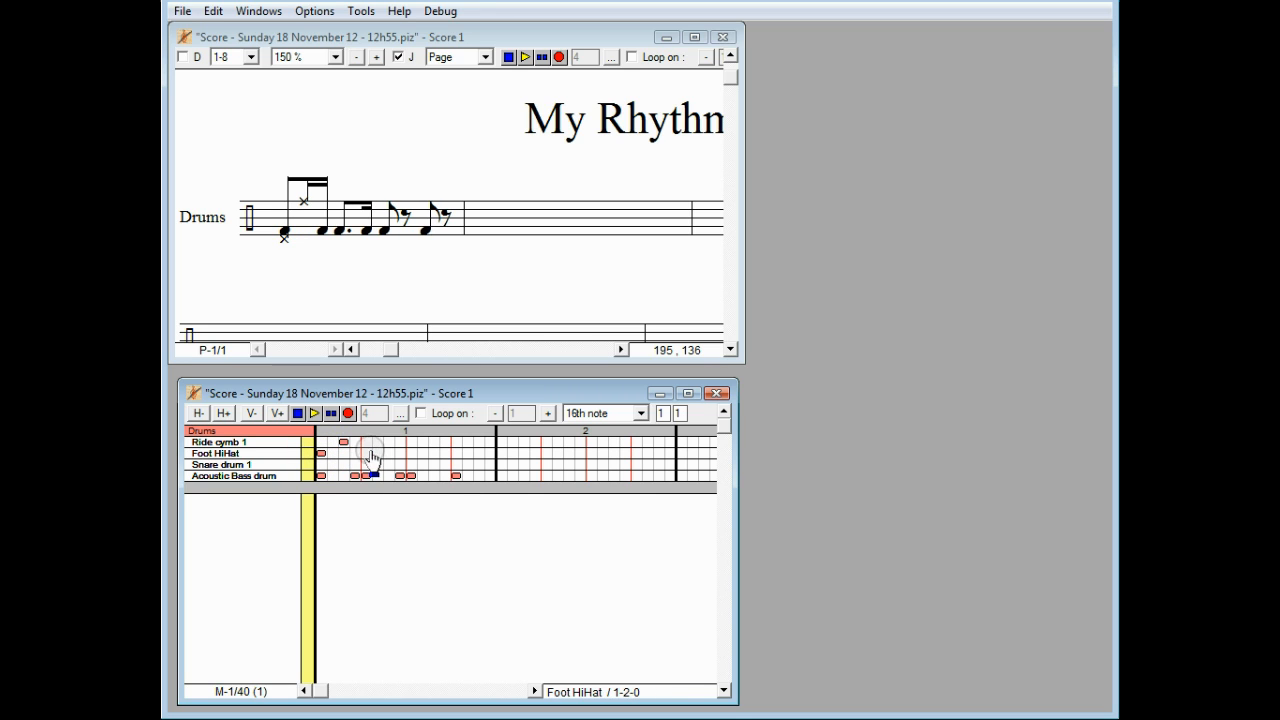
{"action": "left_click", "coordinate": [367, 453]}
{"action": "left_click", "coordinate": [389, 442]}
{"action": "left_click", "coordinate": [411, 453]}
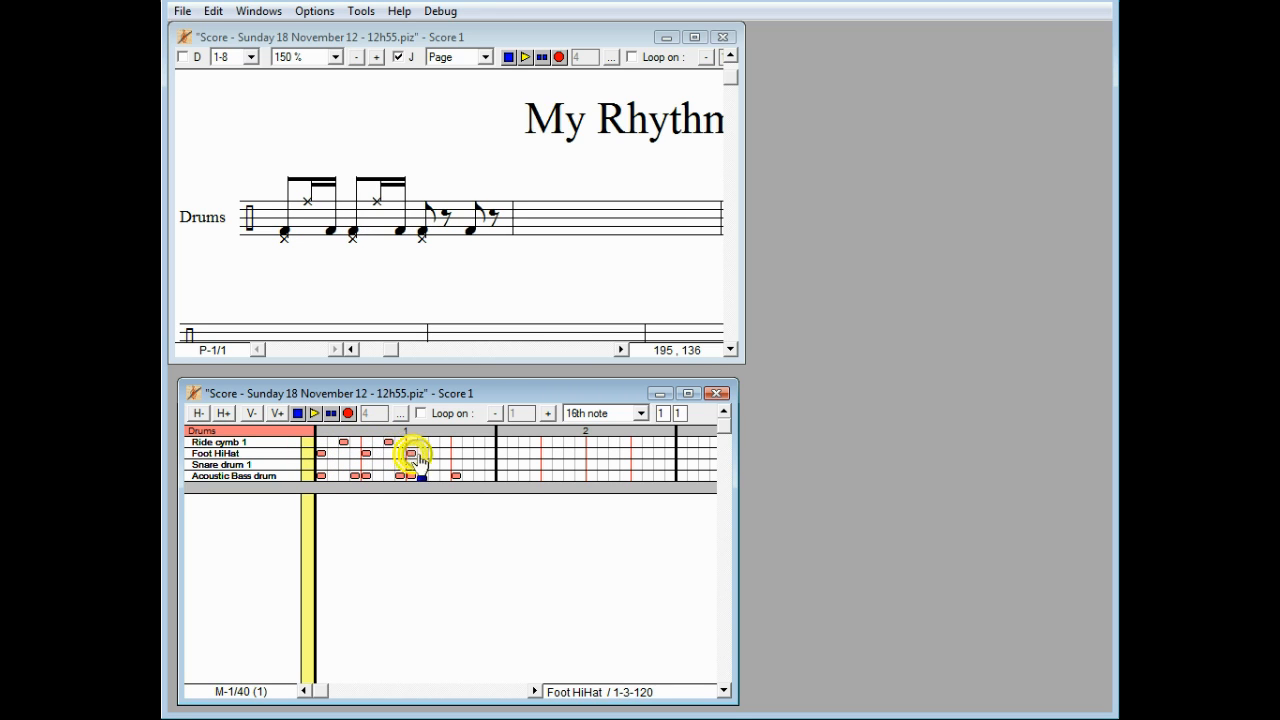
{"action": "left_click", "coordinate": [434, 442]}
{"action": "left_click", "coordinate": [456, 453]}
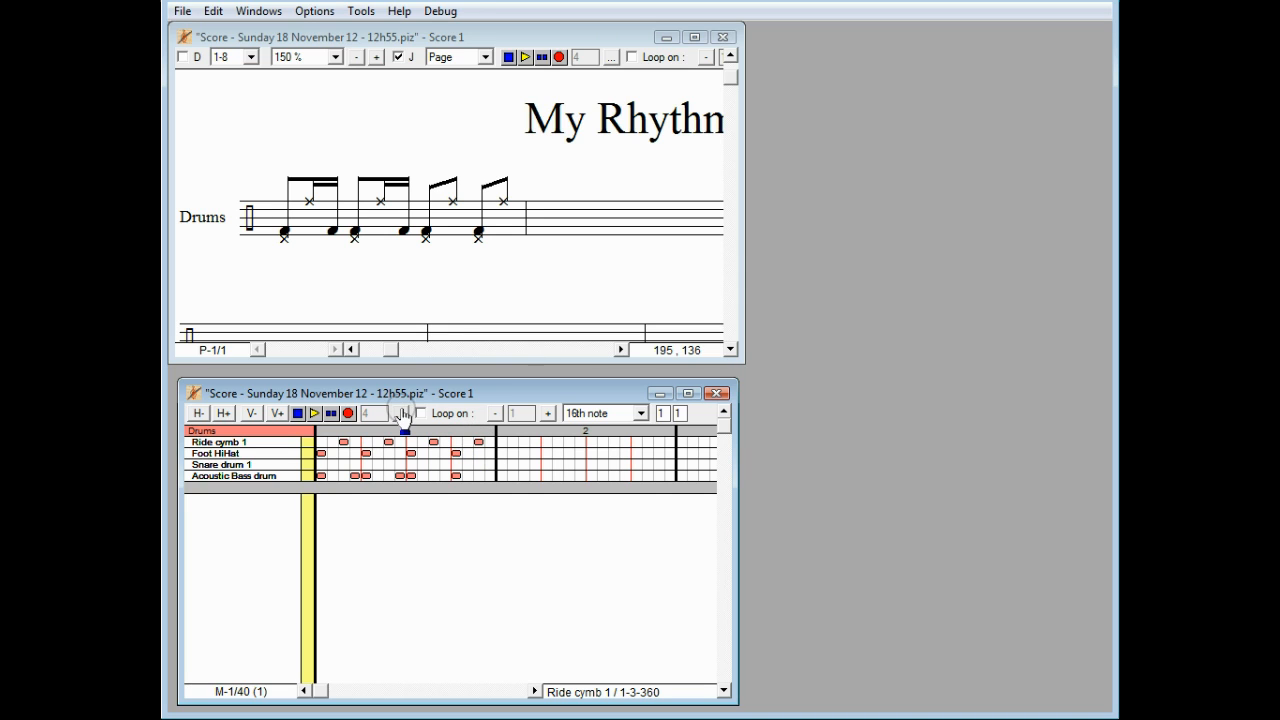
{"action": "left_click", "coordinate": [401, 414]}
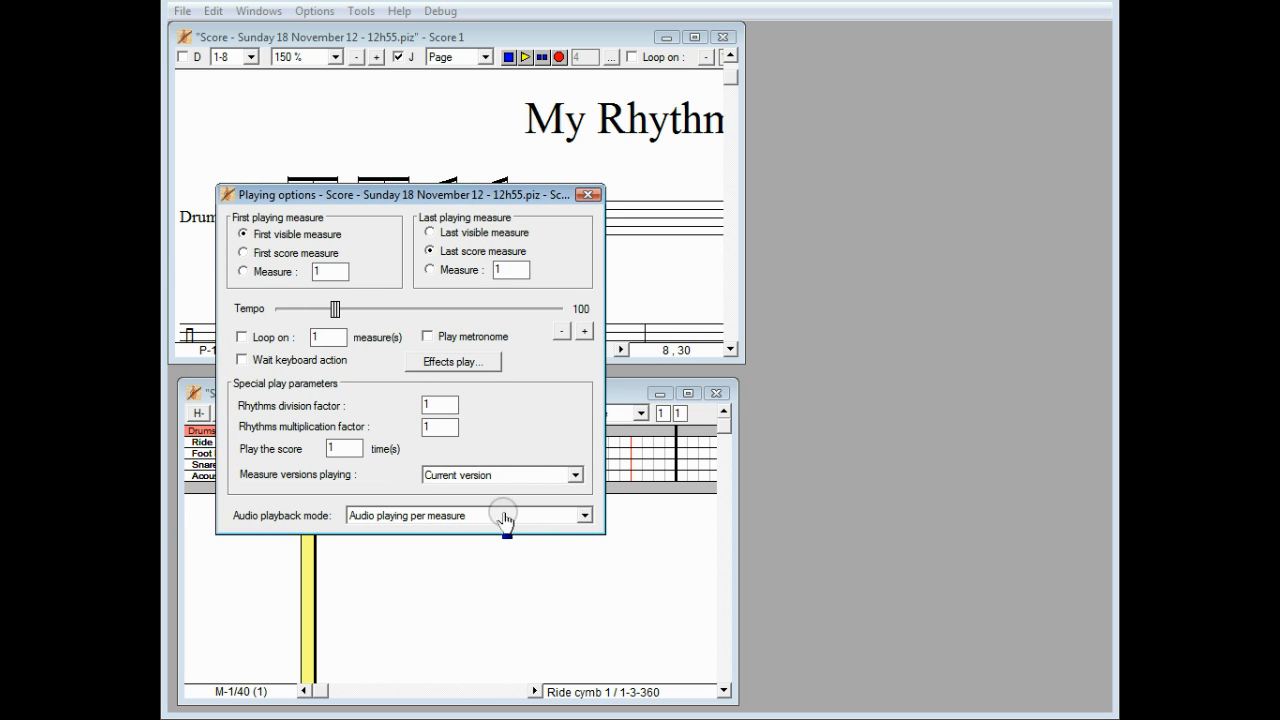
Step: Set the audio playback mode to Real time audio playback
{"action": "left_click", "coordinate": [505, 518]}
{"action": "left_click", "coordinate": [505, 546]}
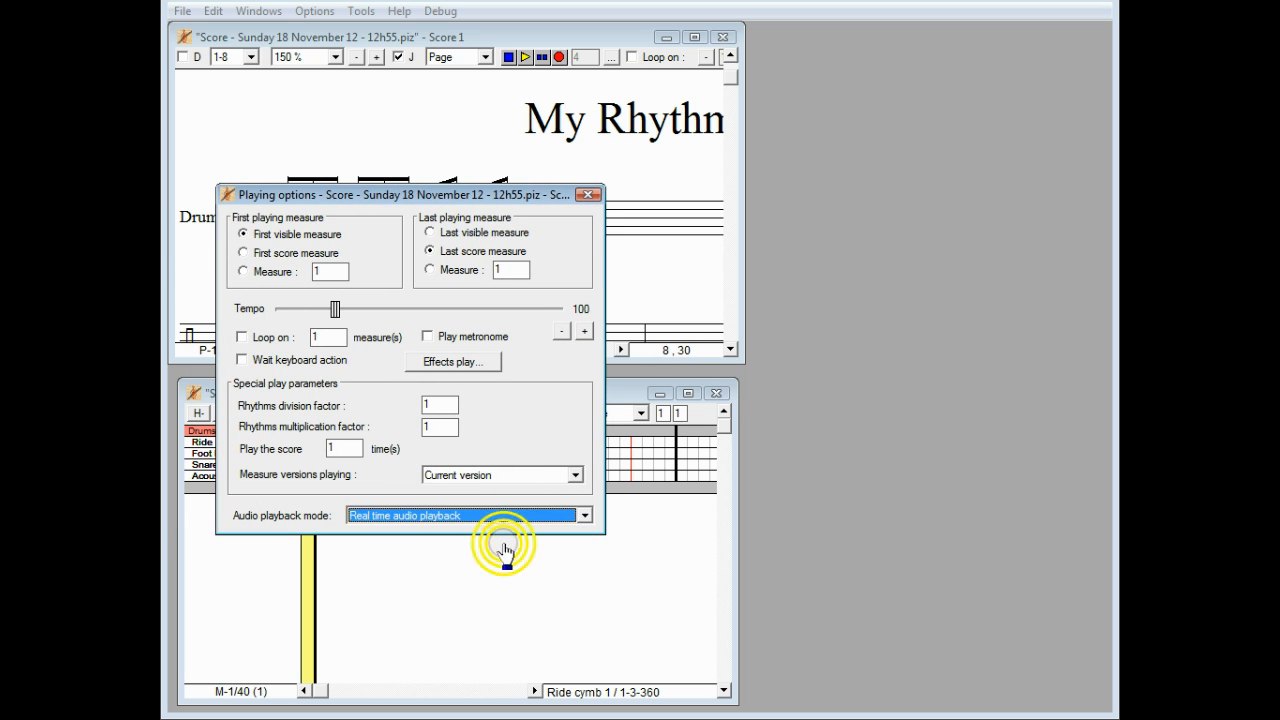
{"action": "left_click", "coordinate": [589, 195]}
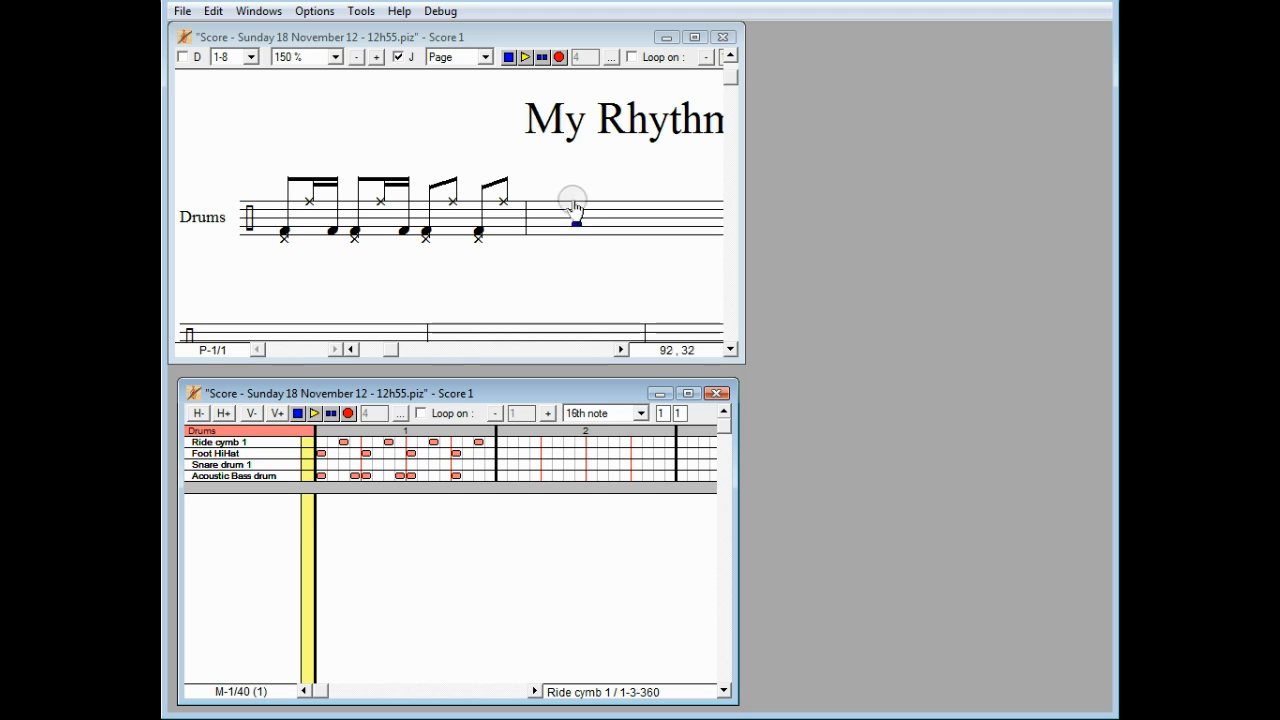
Step: Loop the pattern and add four snare drum hits while it plays, then stop
{"action": "left_click", "coordinate": [430, 414]}
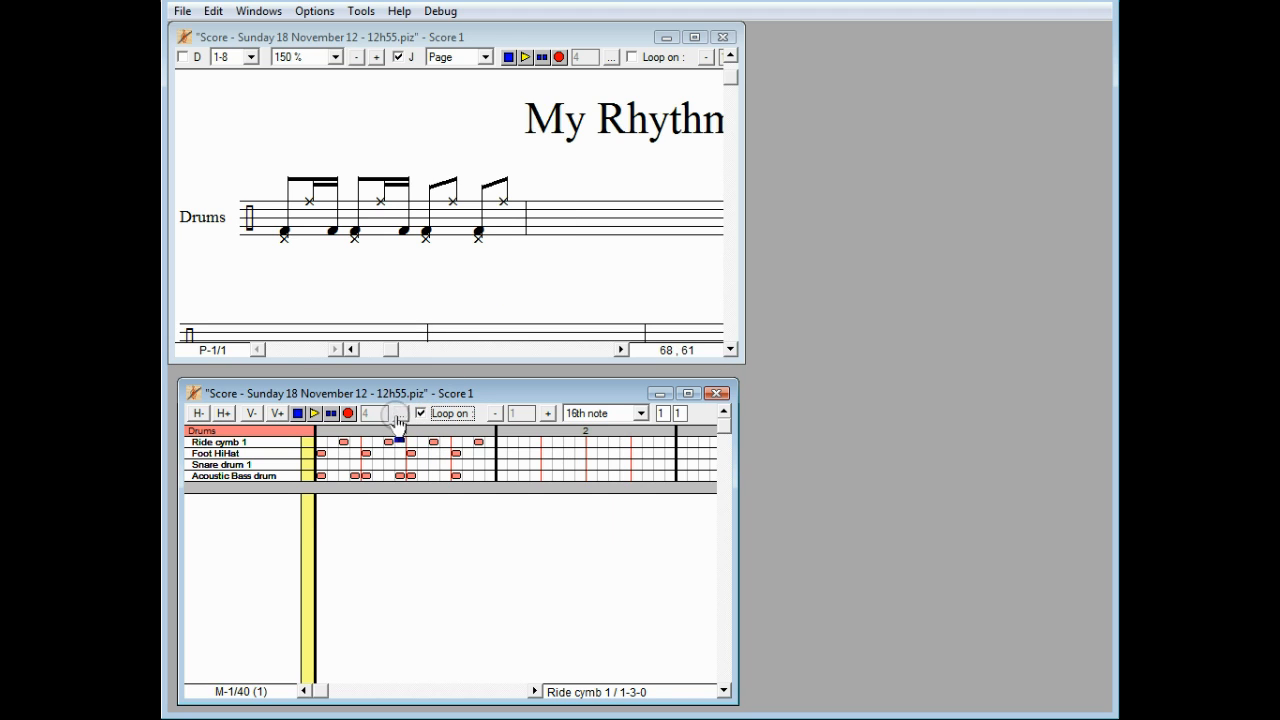
{"action": "left_click", "coordinate": [314, 414]}
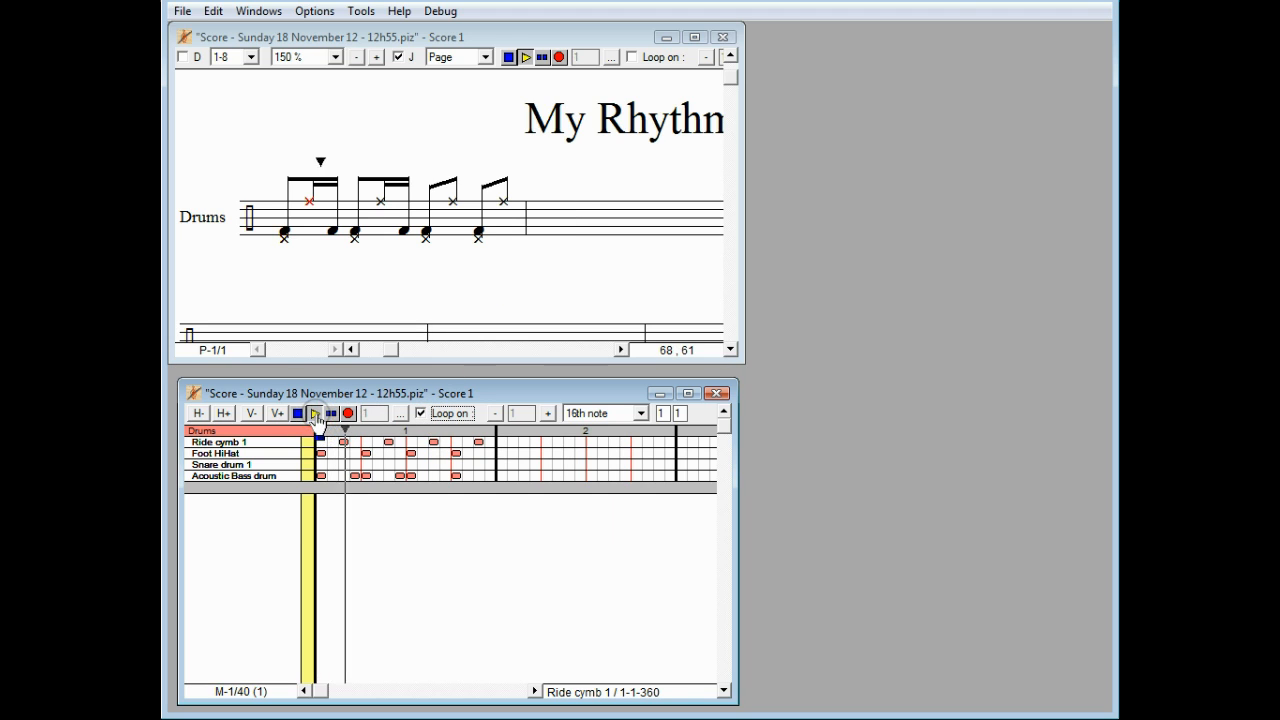
{"action": "left_click", "coordinate": [343, 465]}
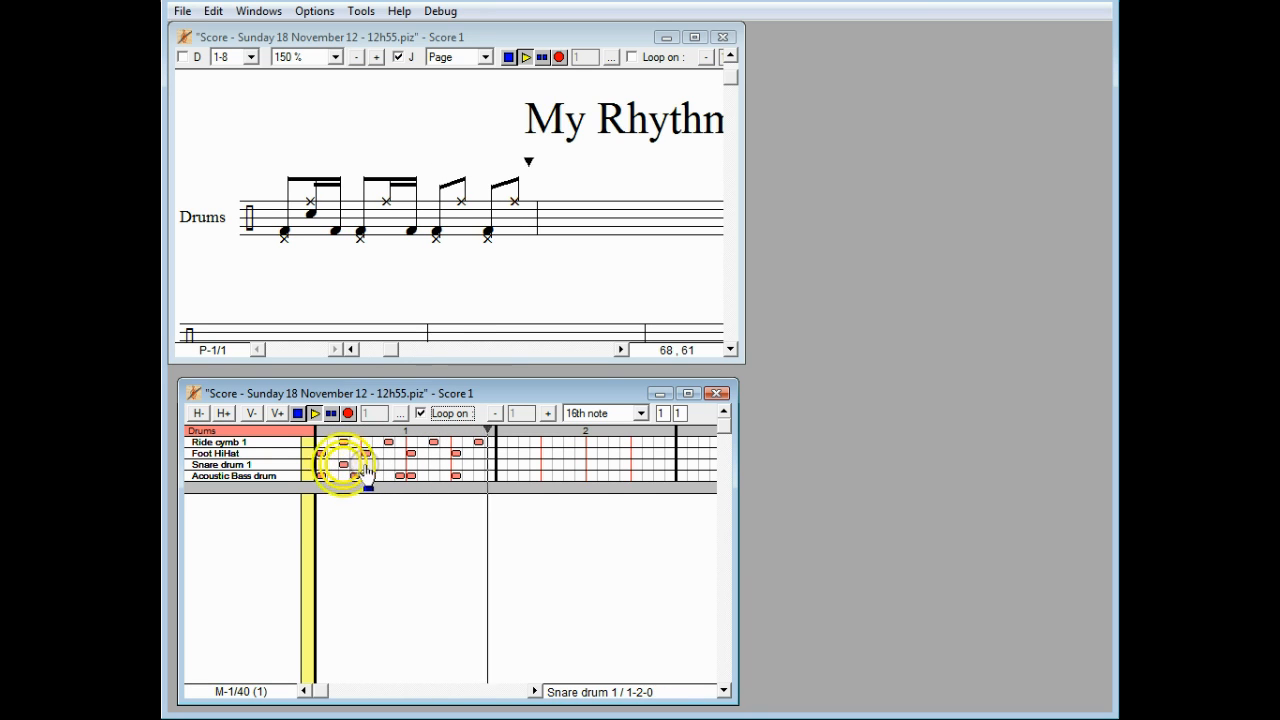
{"action": "left_click", "coordinate": [389, 465]}
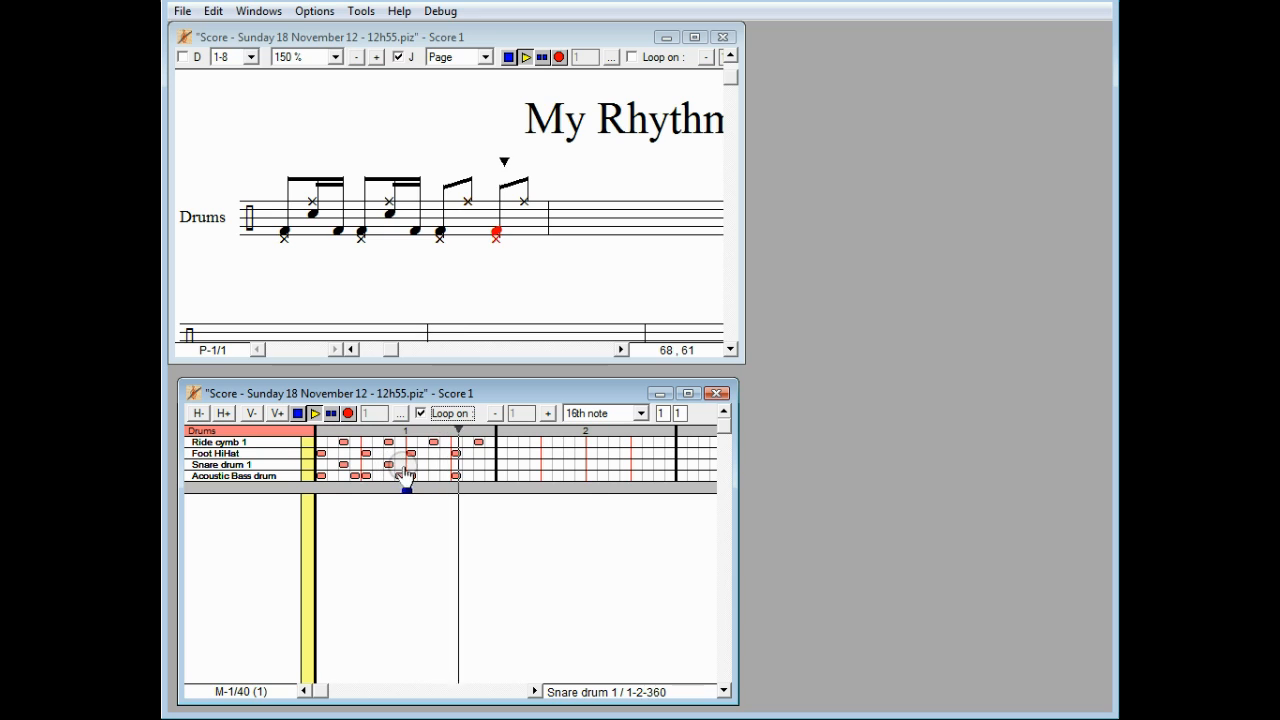
{"action": "left_click", "coordinate": [479, 465]}
{"action": "left_click", "coordinate": [490, 465]}
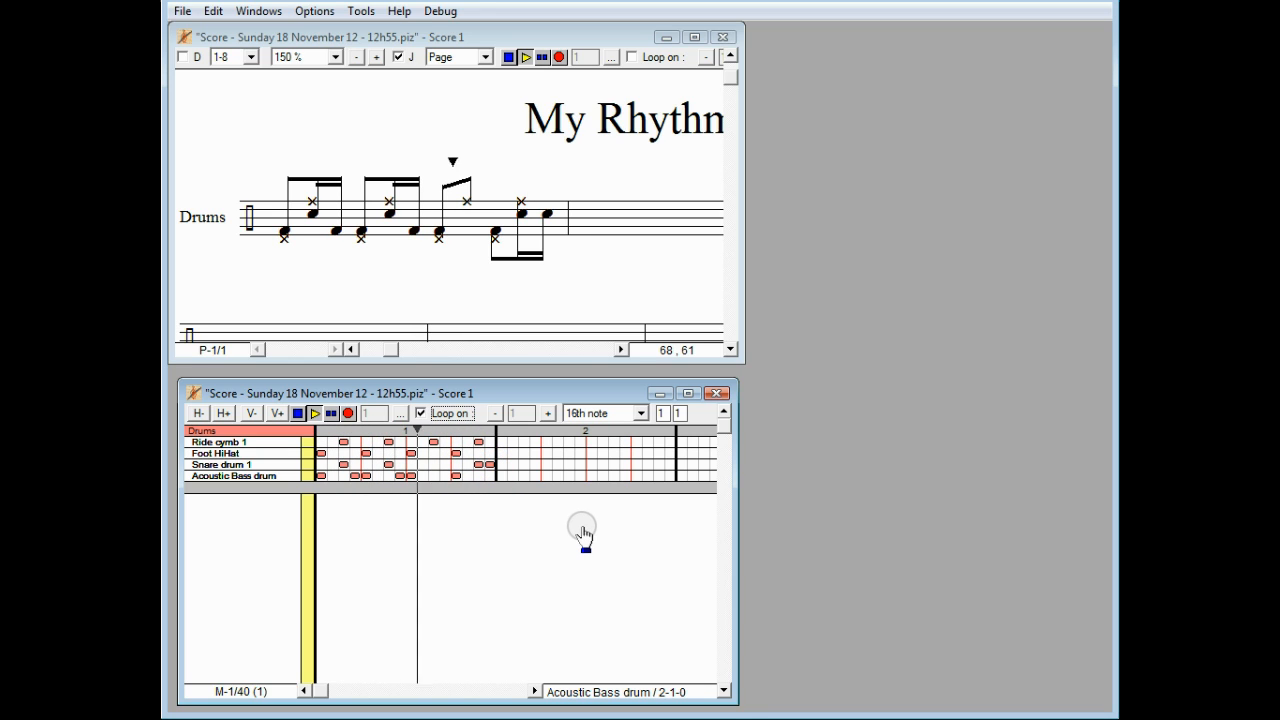
{"action": "left_click", "coordinate": [299, 414]}
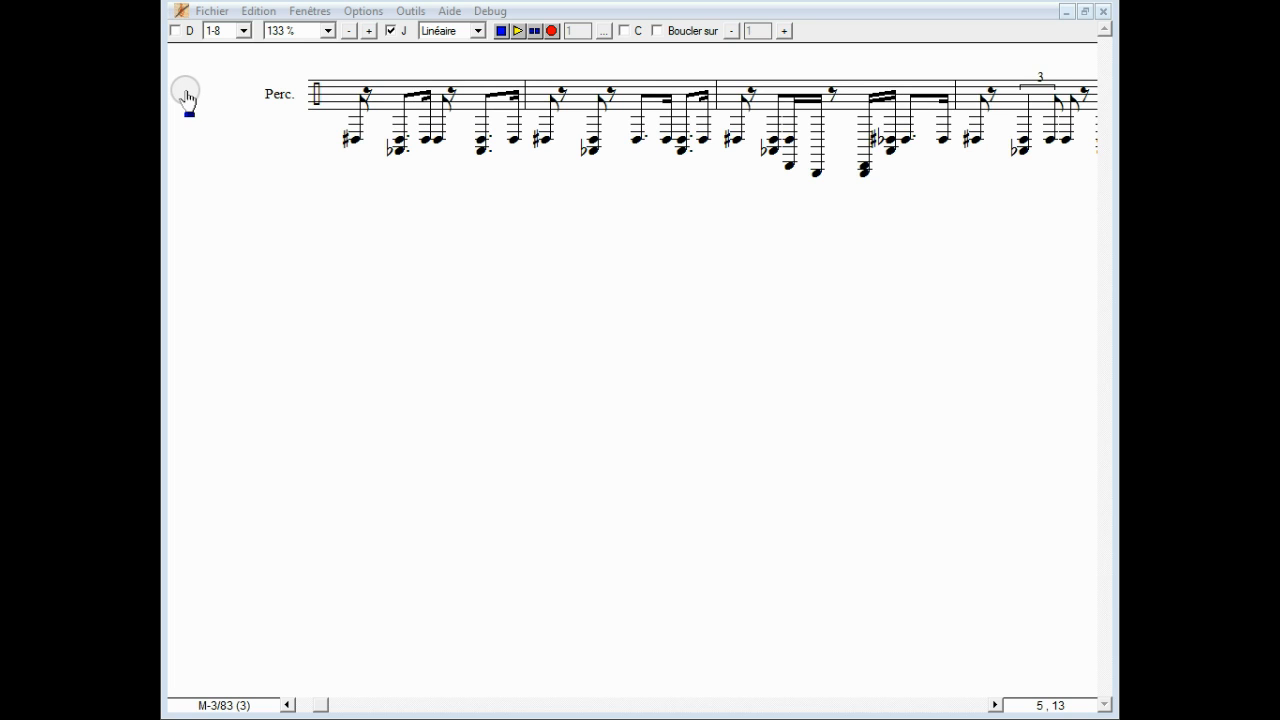
Step: Restore the score window and play four example percussion scores in turn
{"action": "left_click", "coordinate": [1085, 11]}
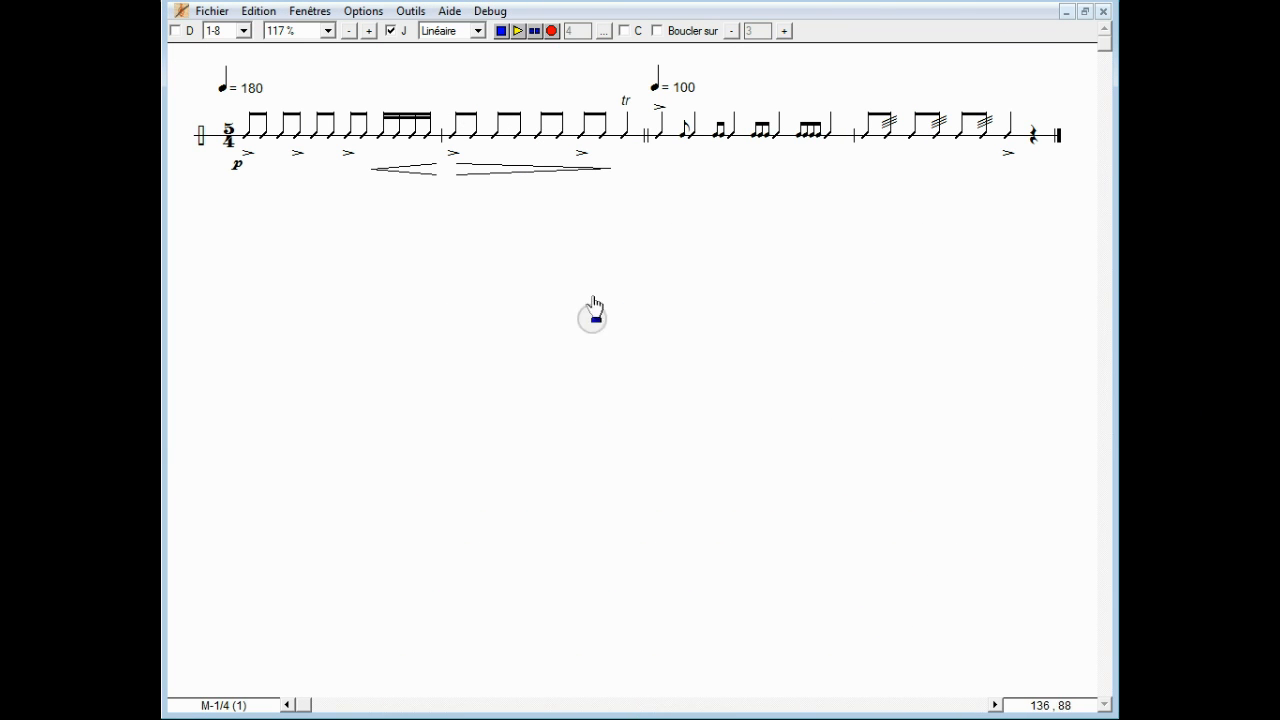
{"action": "left_click", "coordinate": [520, 33]}
{"action": "left_click", "coordinate": [520, 33]}
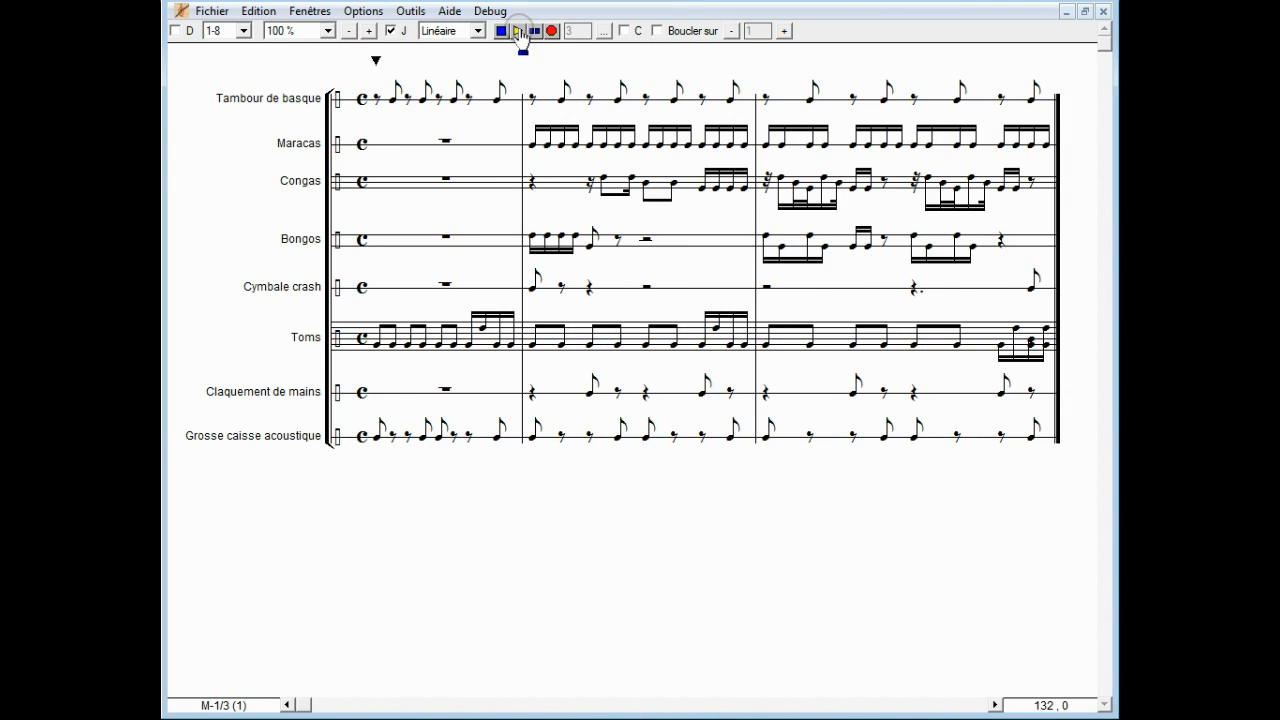
{"action": "left_click", "coordinate": [518, 31]}
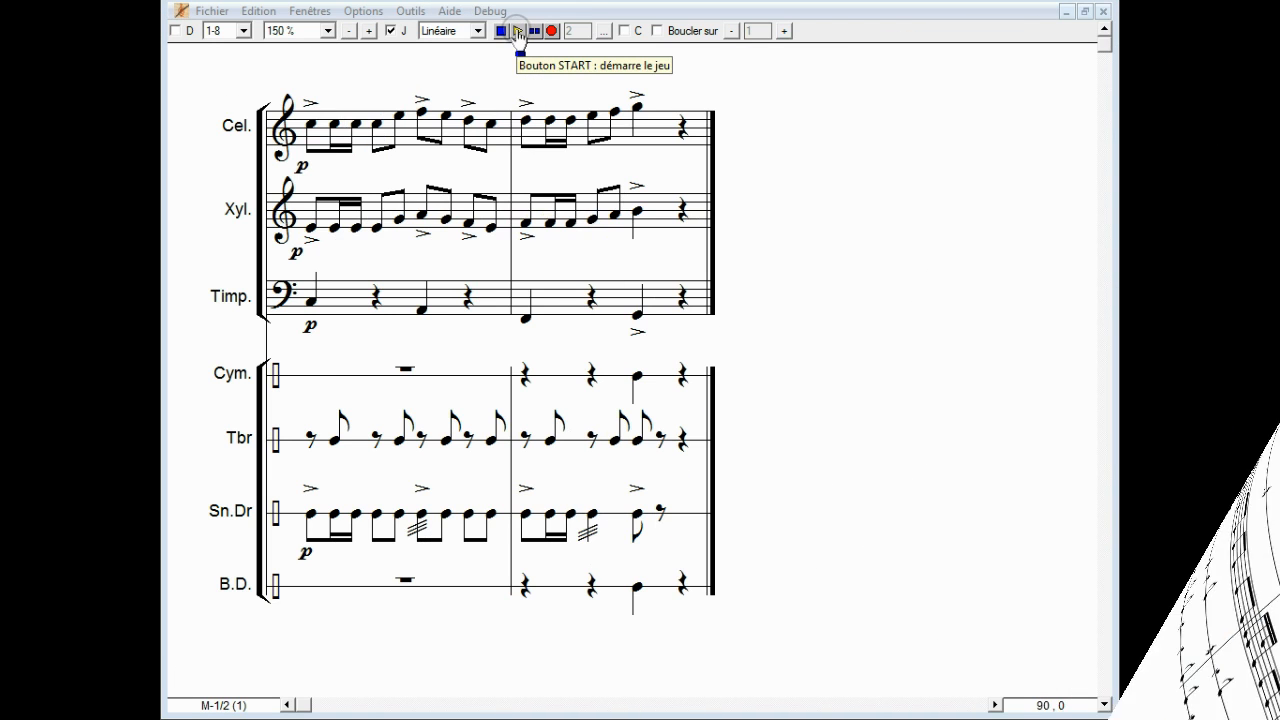
{"action": "left_click", "coordinate": [519, 32]}
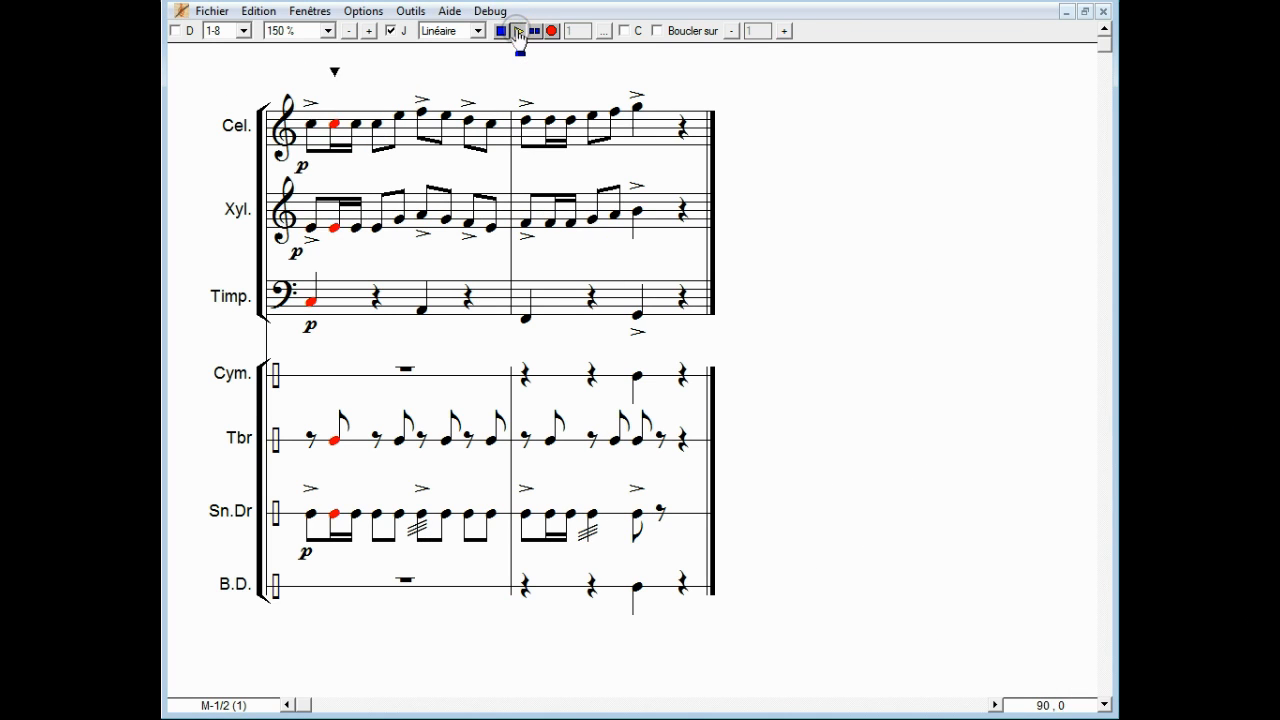